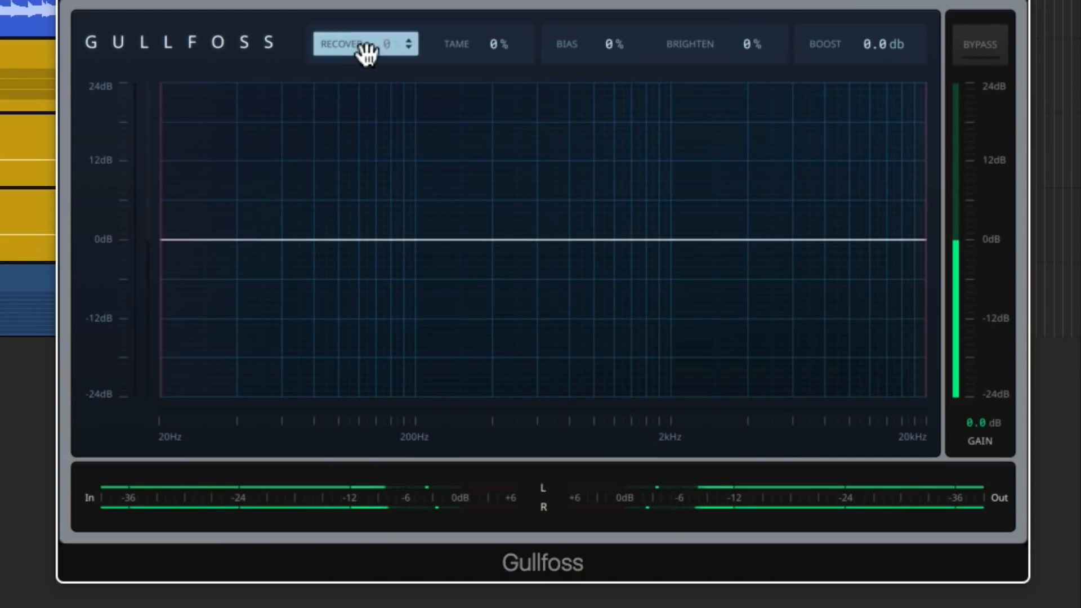
# Set Gullfoss to Recover 82%, Tame 35%, Bias -19%, Brighten 20% and Boost 1.9 dB.
pyautogui.moveTo(366, 54); pyautogui.dragTo(404, 52)
pyautogui.moveTo(493, 49); pyautogui.dragTo(511, 50)
pyautogui.moveTo(591, 41); pyautogui.dragTo(613, 39)
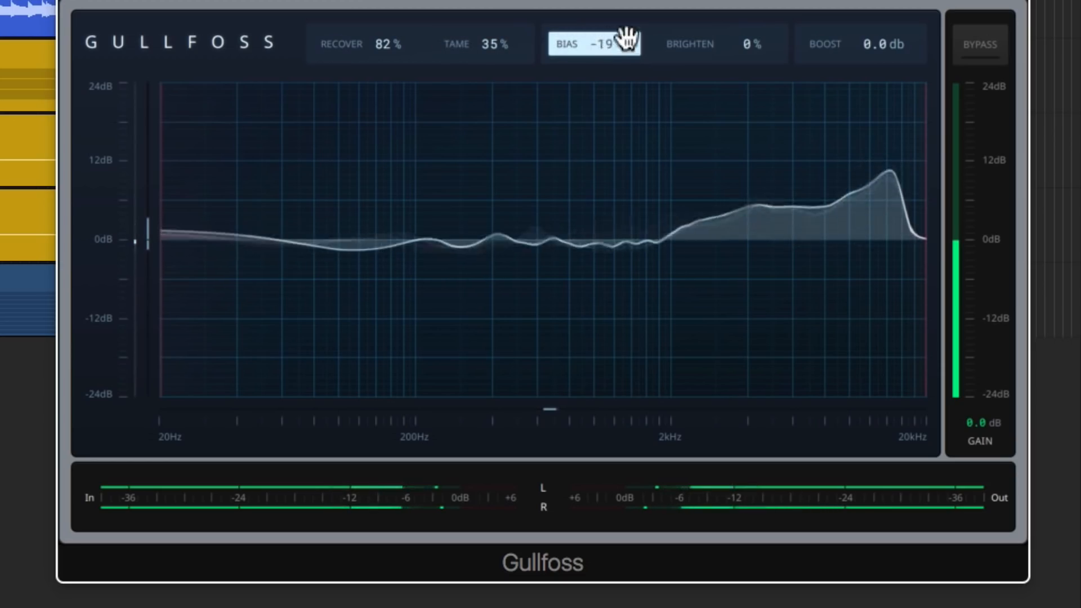
pyautogui.moveTo(701, 44); pyautogui.dragTo(779, 44)
pyautogui.moveTo(861, 43); pyautogui.dragTo(879, 43)
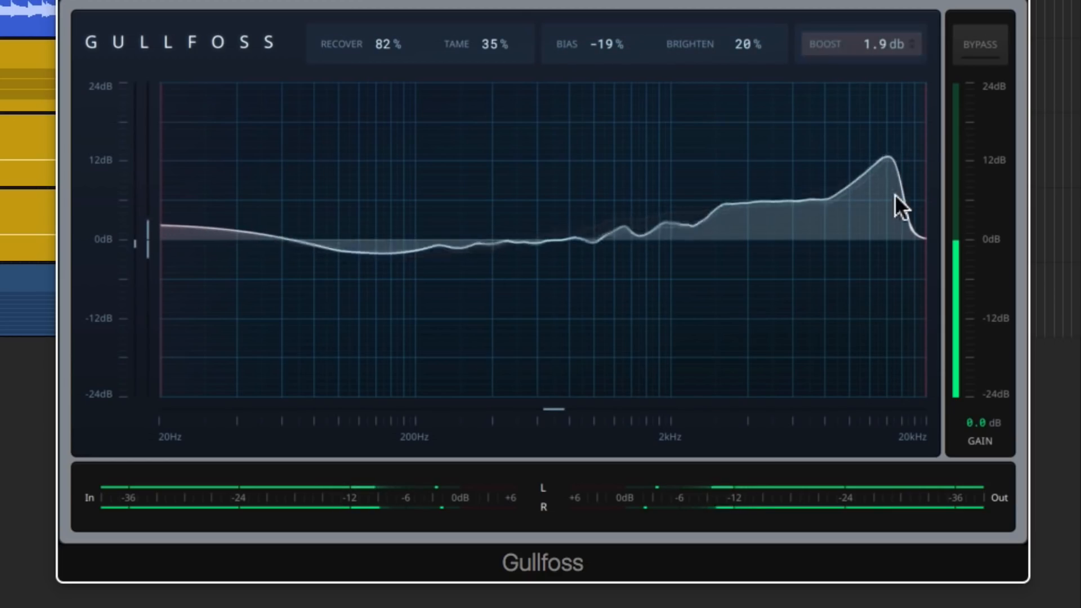
# Limit the processed frequency range to between about 50 Hz and about 10 kHz.
pyautogui.moveTo(894, 242); pyautogui.dragTo(855, 242)
pyautogui.moveTo(169, 242); pyautogui.dragTo(255, 234)
# Set Boost to 3.9 dB, and reduce Recover to 61% and Tame to 20%.
pyautogui.scroll(20, 830, 45)
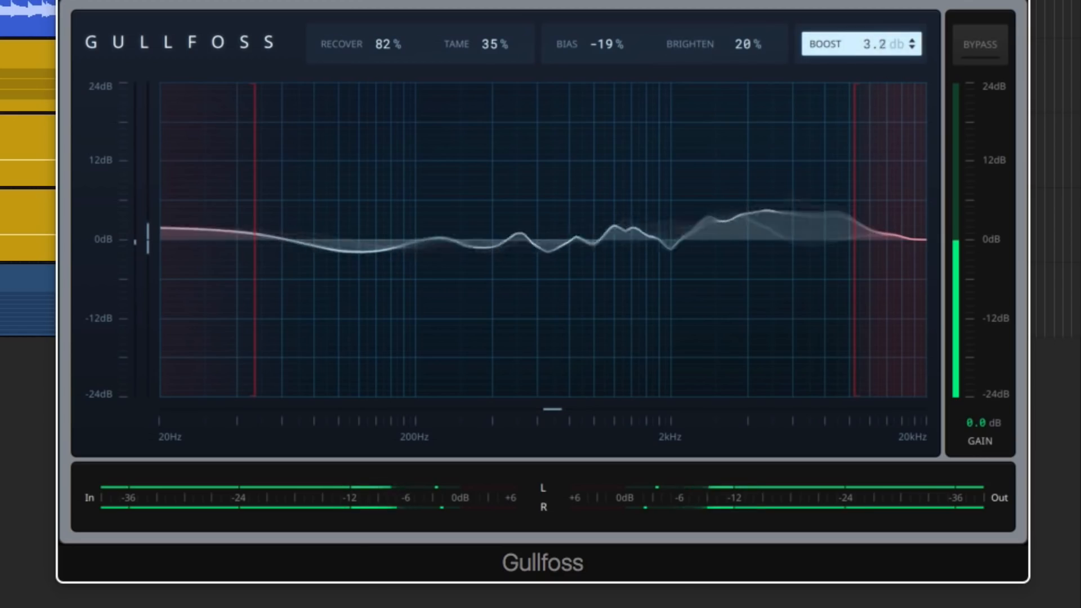
pyautogui.moveTo(361, 52); pyautogui.dragTo(361, 76)
pyautogui.moveTo(481, 43); pyautogui.dragTo(482, 60)
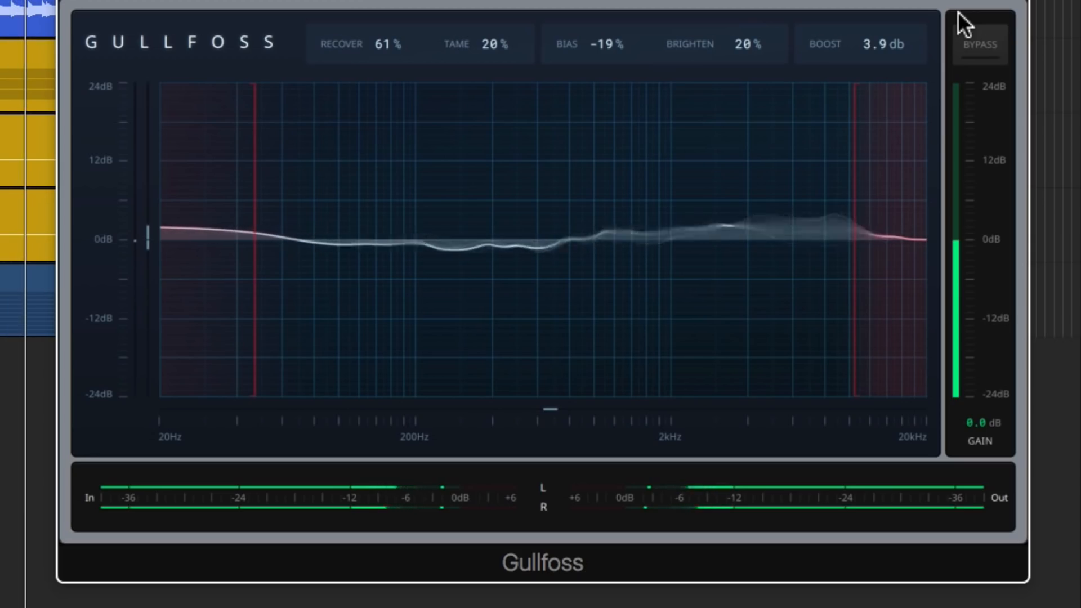
# Compare the processed and unprocessed sound by bypassing and re-enabling Gullfoss twice.
pyautogui.click(969, 31)
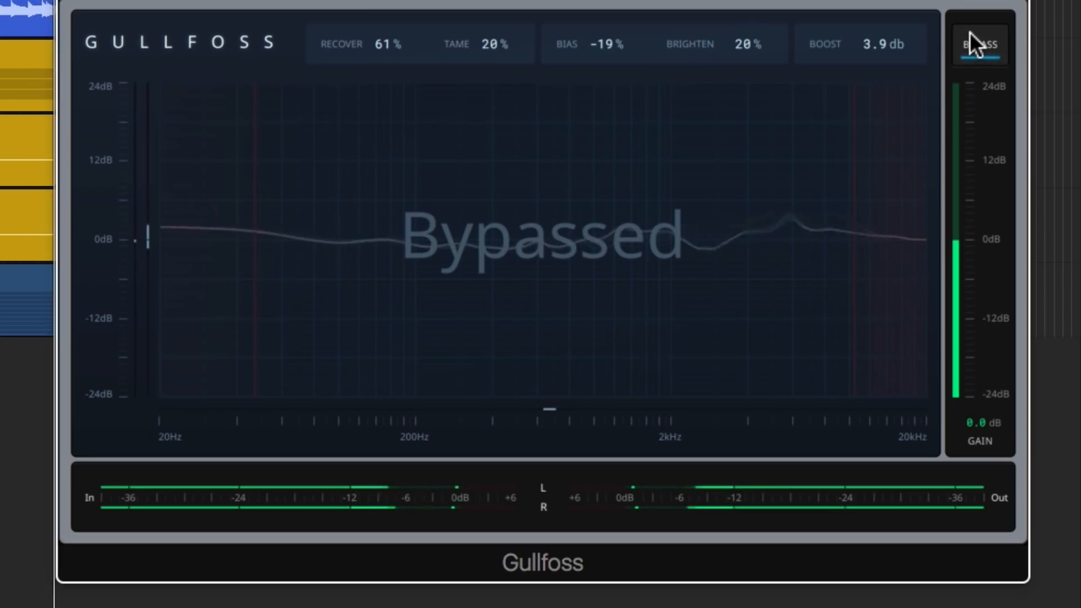
pyautogui.click(970, 32)
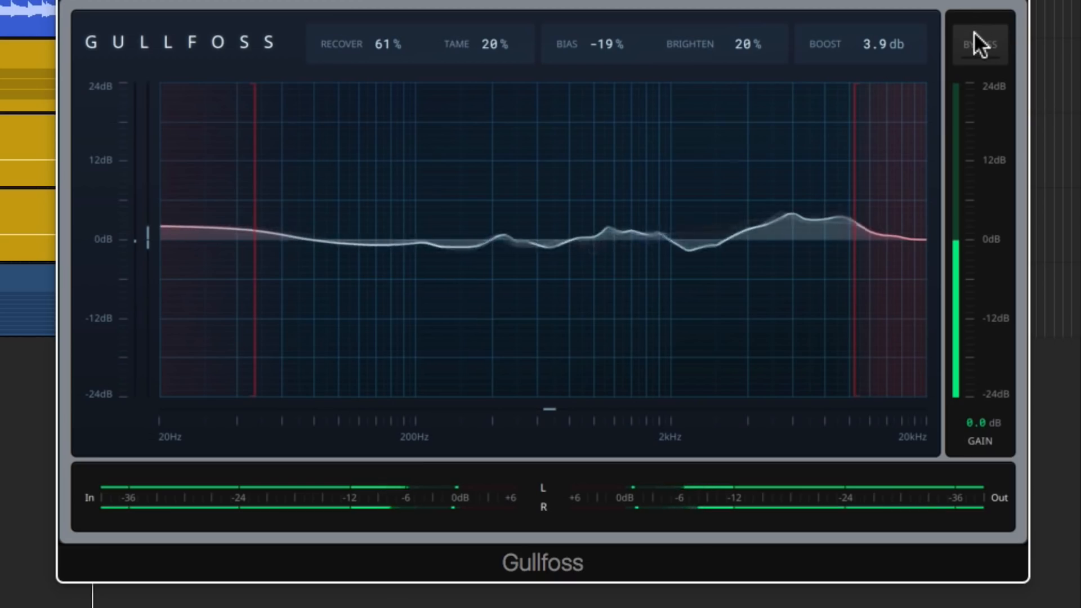
pyautogui.click(974, 37)
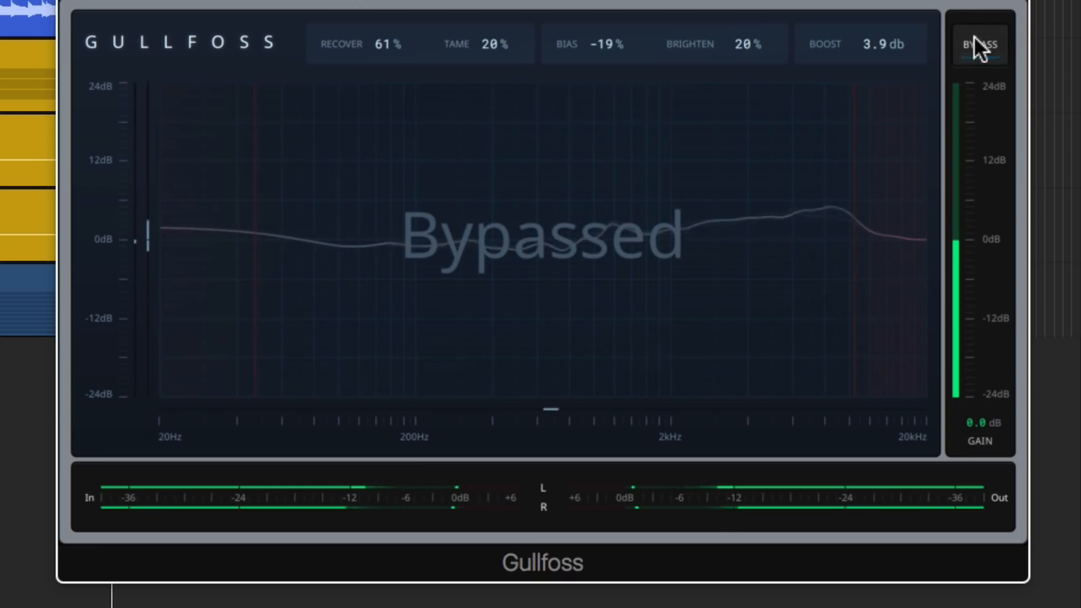
pyautogui.click(974, 37)
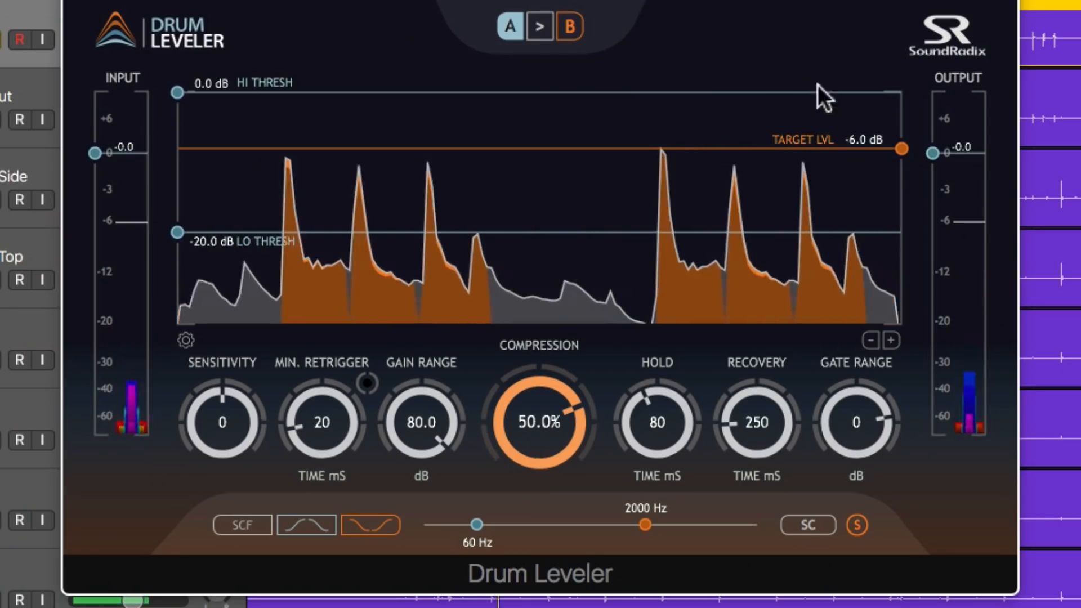
# In Drum Leveler, set the target level to -1.7 dB, the low threshold to -13.8 dB and compression to 74.2%.
pyautogui.moveTo(899, 147); pyautogui.dragTo(903, 109)
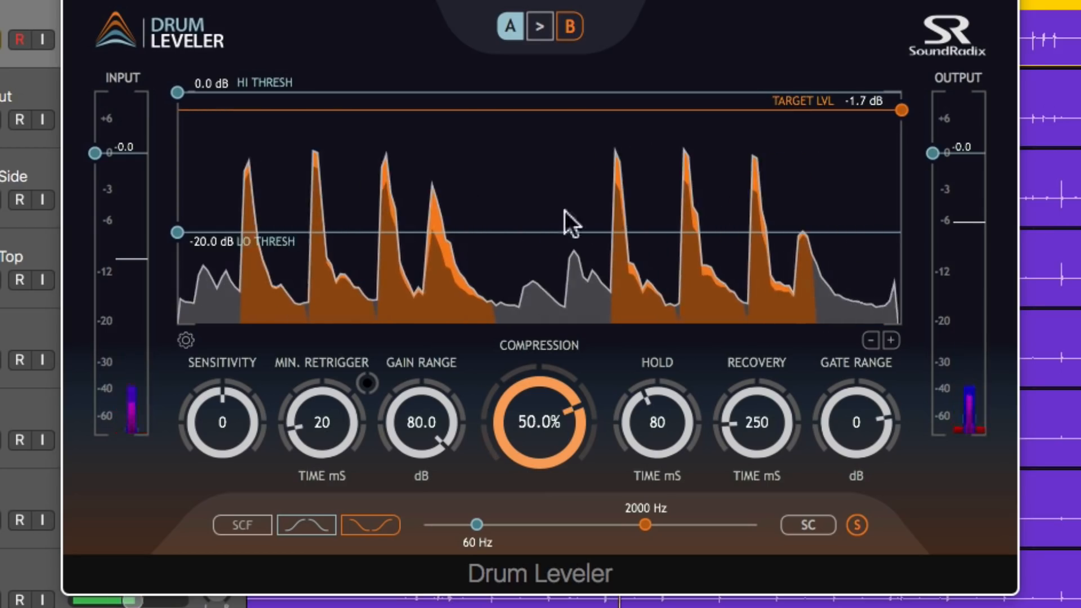
pyautogui.moveTo(176, 233); pyautogui.dragTo(171, 200)
pyautogui.moveTo(567, 410); pyautogui.dragTo(582, 379)
# Set the recovery time to 200 ms, the hold time to 40 ms and the gate range to -75 dB.
pyautogui.moveTo(840, 437); pyautogui.dragTo(817, 480)
pyautogui.moveTo(729, 458); pyautogui.dragTo(743, 458)
pyautogui.moveTo(663, 438); pyautogui.dragTo(647, 465)
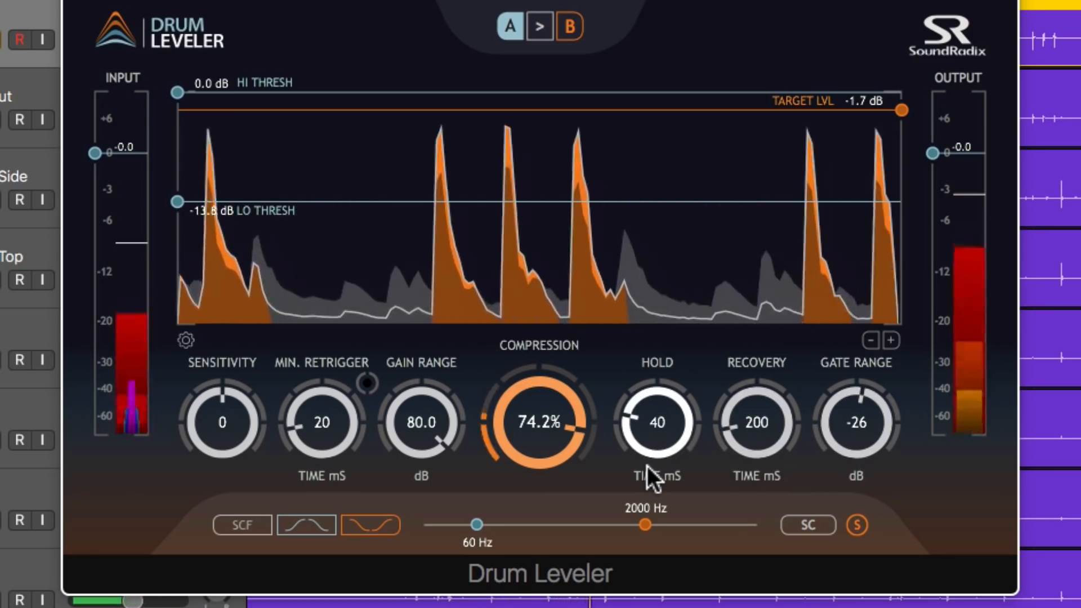
pyautogui.moveTo(832, 433); pyautogui.dragTo(856, 448)
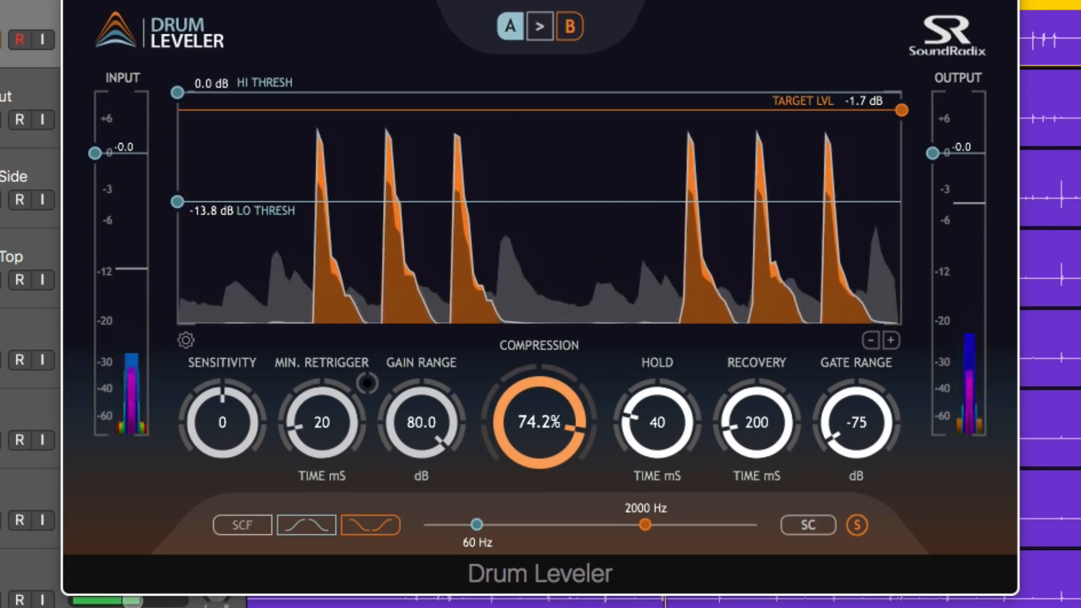
# Solo the drum track and compare its sound with Drum Leveler bypassed and re-enabled.
pyautogui.press('s')
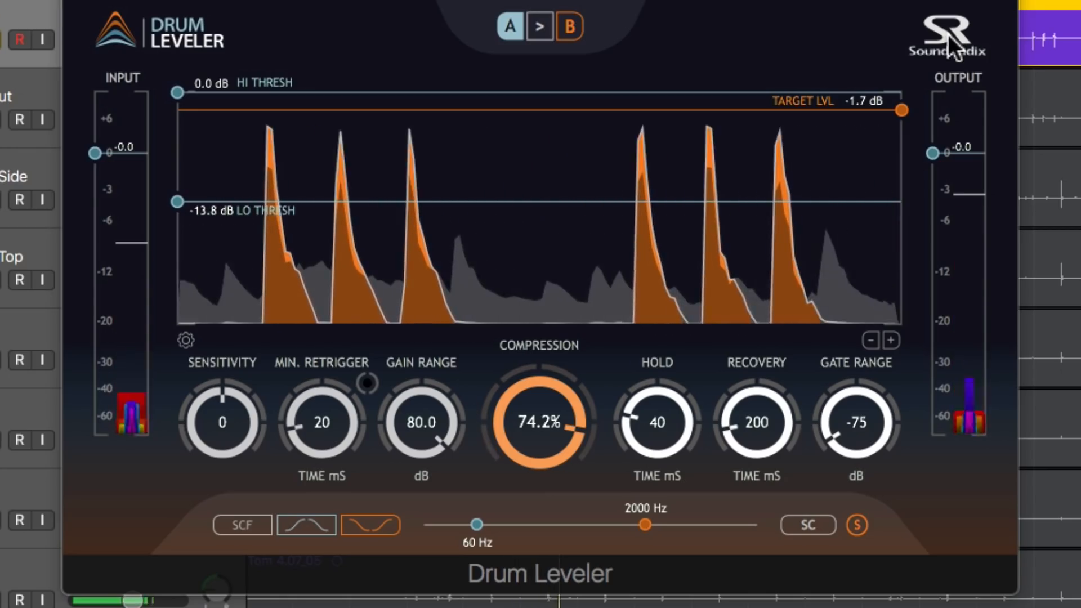
pyautogui.click(948, 35)
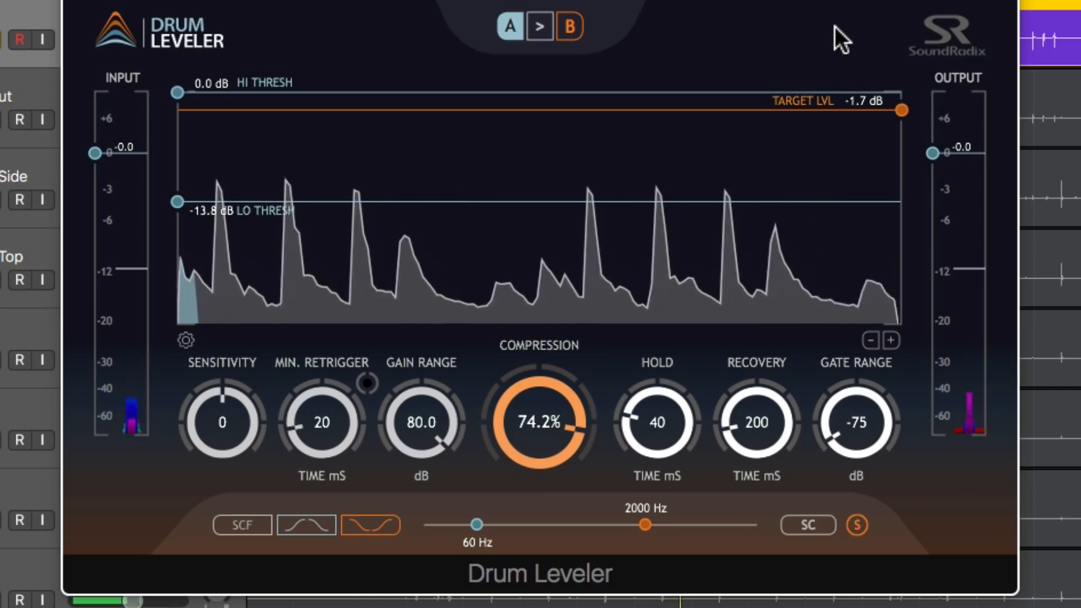
pyautogui.click(941, 34)
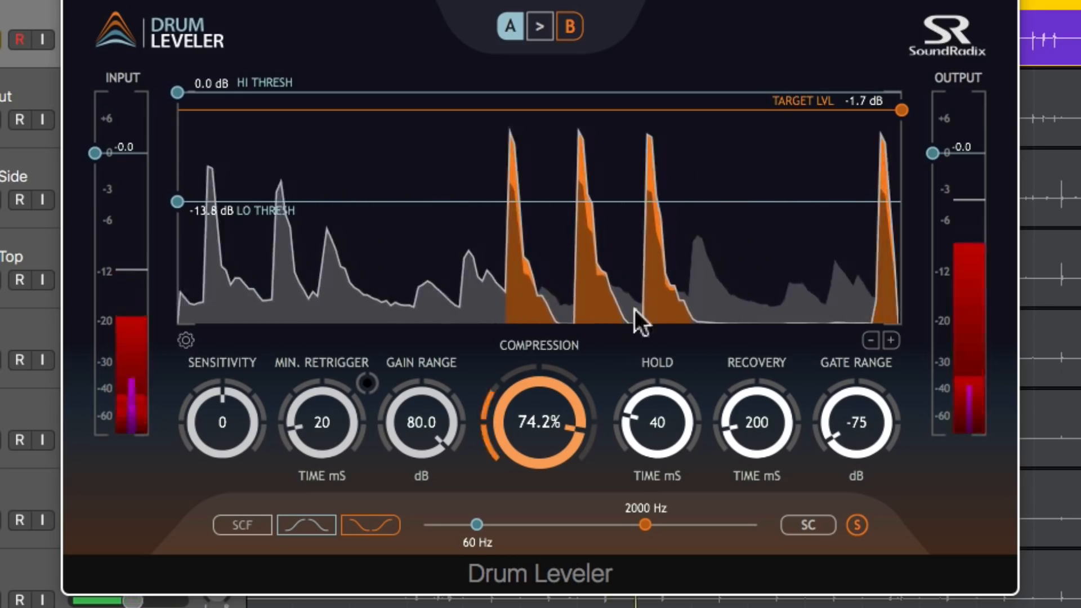
# Fine-tune Drum Leveler's compression amount, hold time and recovery time.
pyautogui.moveTo(542, 431); pyautogui.dragTo(545, 406)
pyautogui.moveTo(660, 414); pyautogui.dragTo(667, 431)
pyautogui.moveTo(760, 434); pyautogui.dragTo(754, 429)
pyautogui.moveTo(559, 439); pyautogui.dragTo(557, 448)
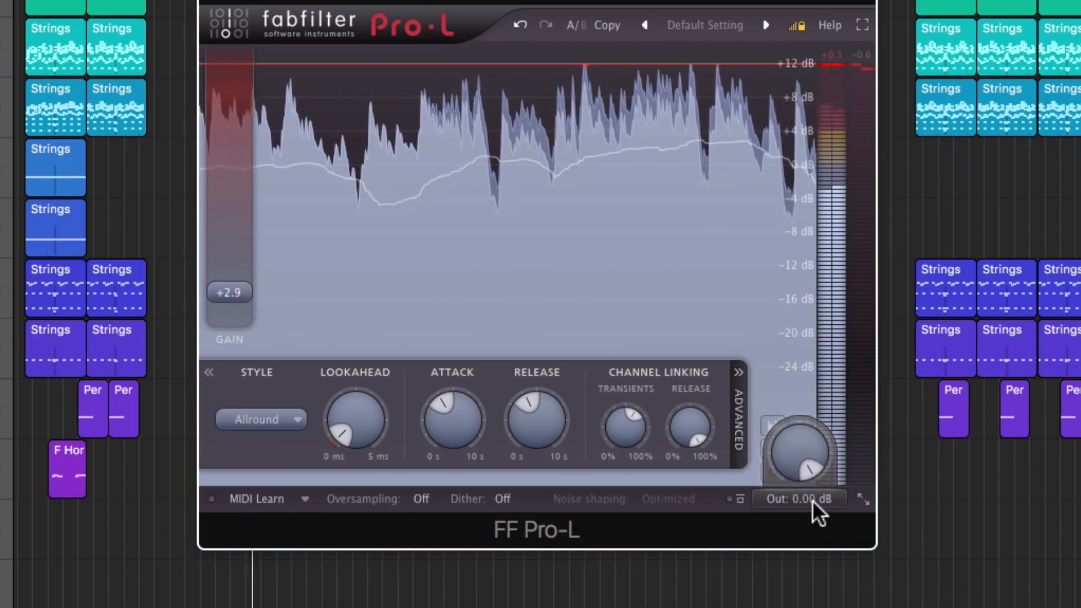
# In the FabFilter Pro-L limiter, set the output level to -2 dB.
pyautogui.click(813, 500)
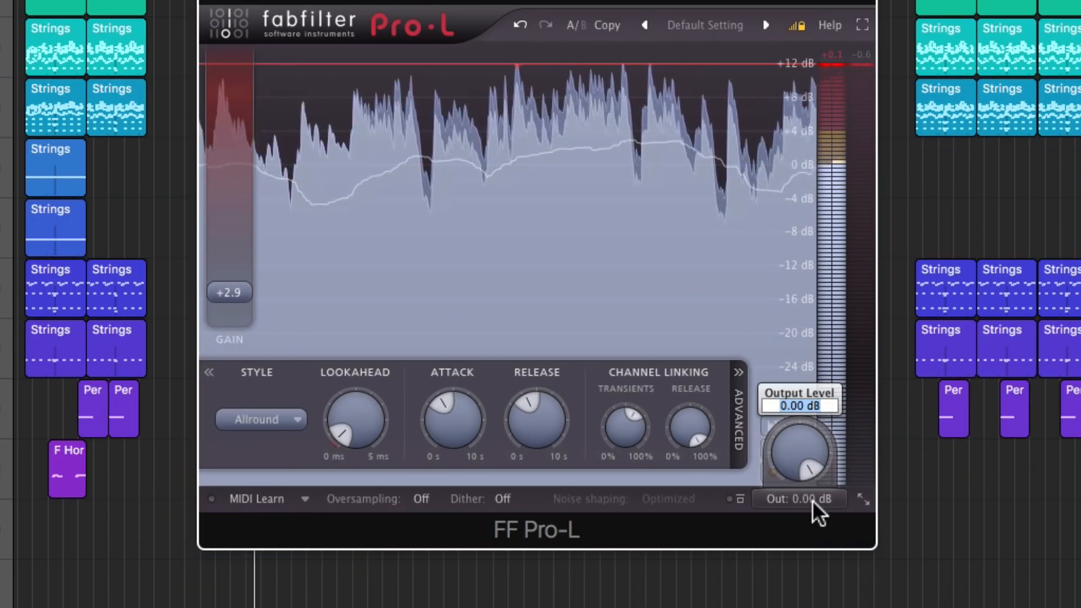
pyautogui.write('-2')
pyautogui.press('Return')
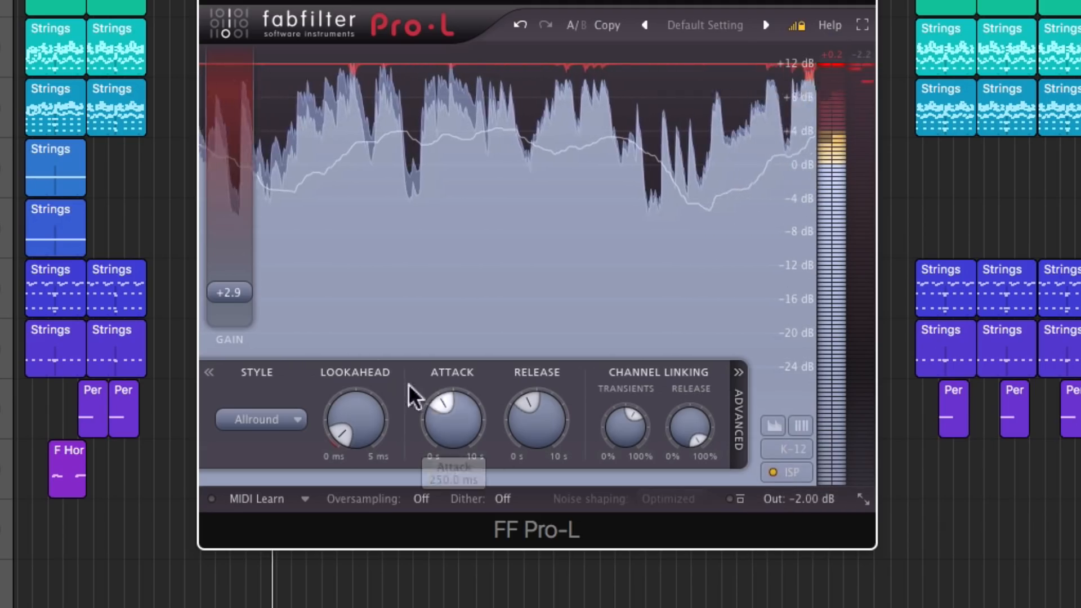
# Raise the limiter's input gain to +6.62 dB and reset the peak level readings.
pyautogui.moveTo(234, 287); pyautogui.dragTo(235, 259)
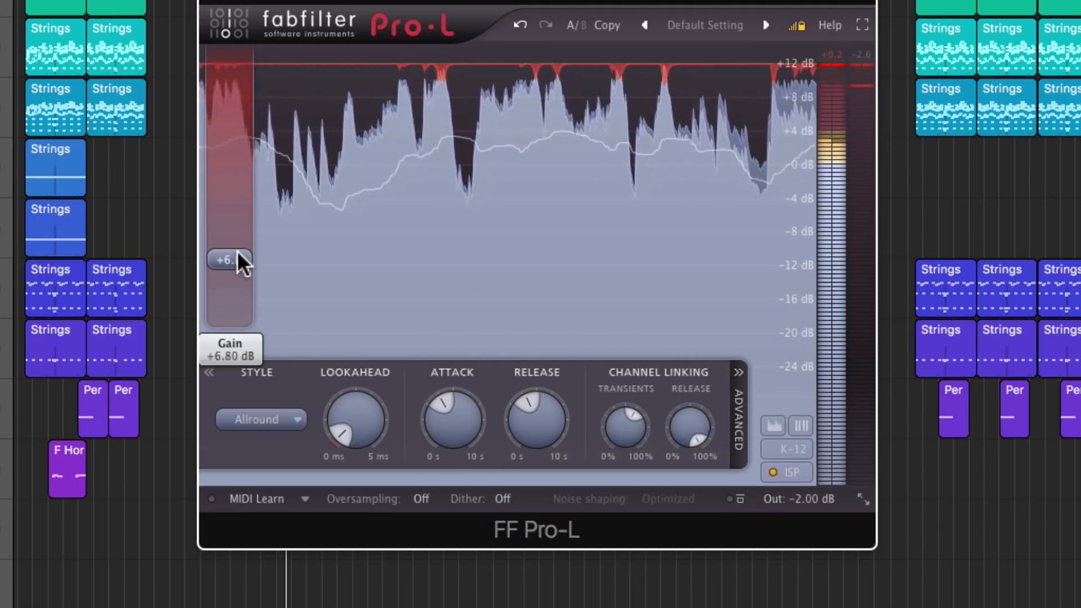
pyautogui.click(829, 49)
pyautogui.moveTo(241, 265); pyautogui.dragTo(248, 261)
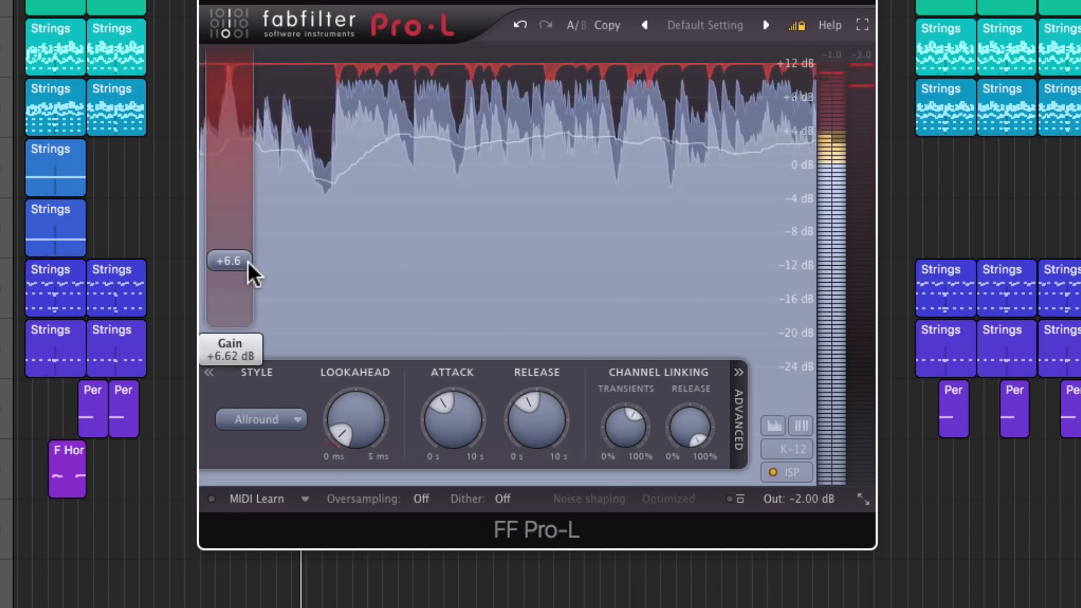
# Choose the Transparent limiting style with attack 57.1 ms, release 565 ms and transient channel linking 77%.
pyautogui.click(292, 420)
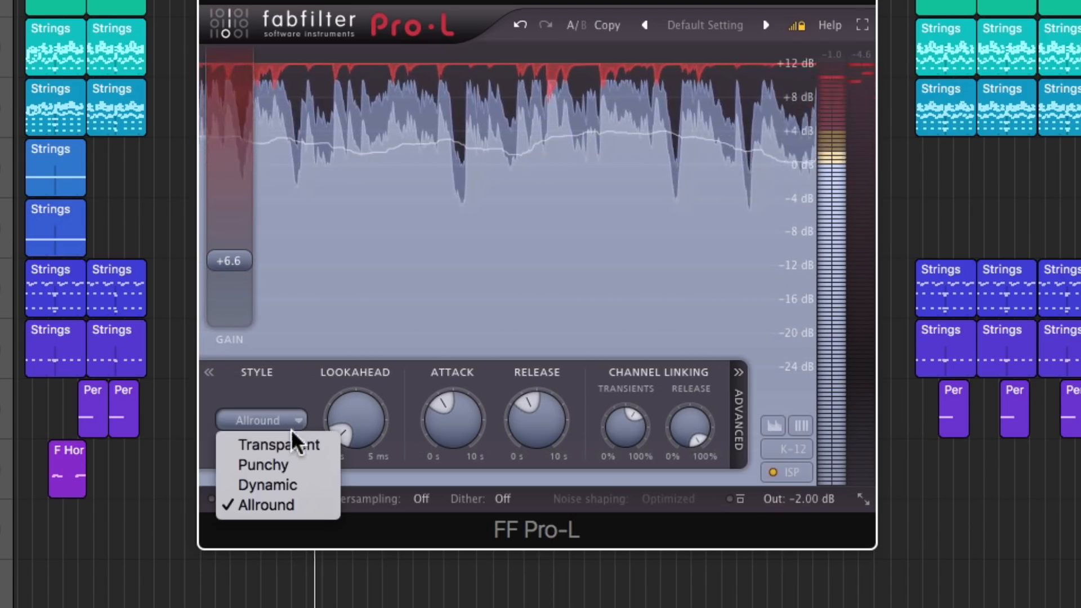
pyautogui.click(331, 448)
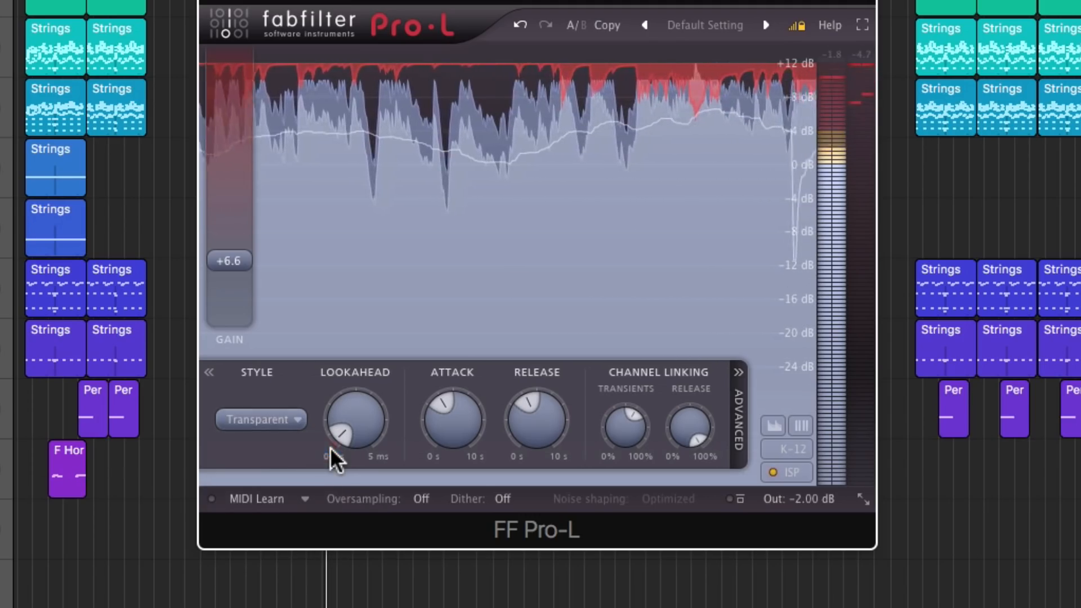
pyautogui.moveTo(442, 445); pyautogui.dragTo(454, 487)
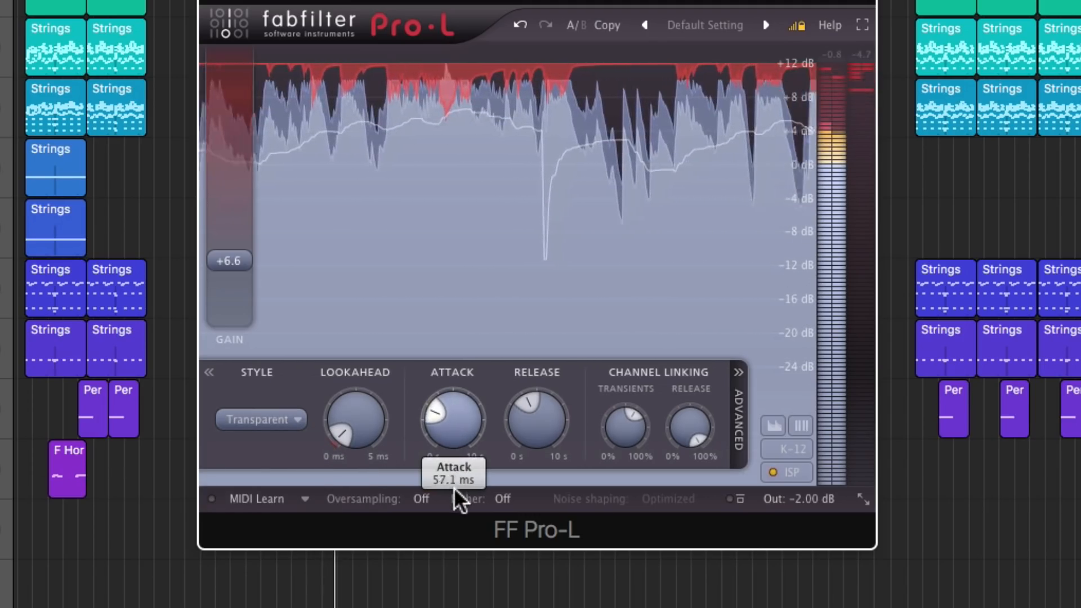
pyautogui.moveTo(535, 423); pyautogui.dragTo(545, 406)
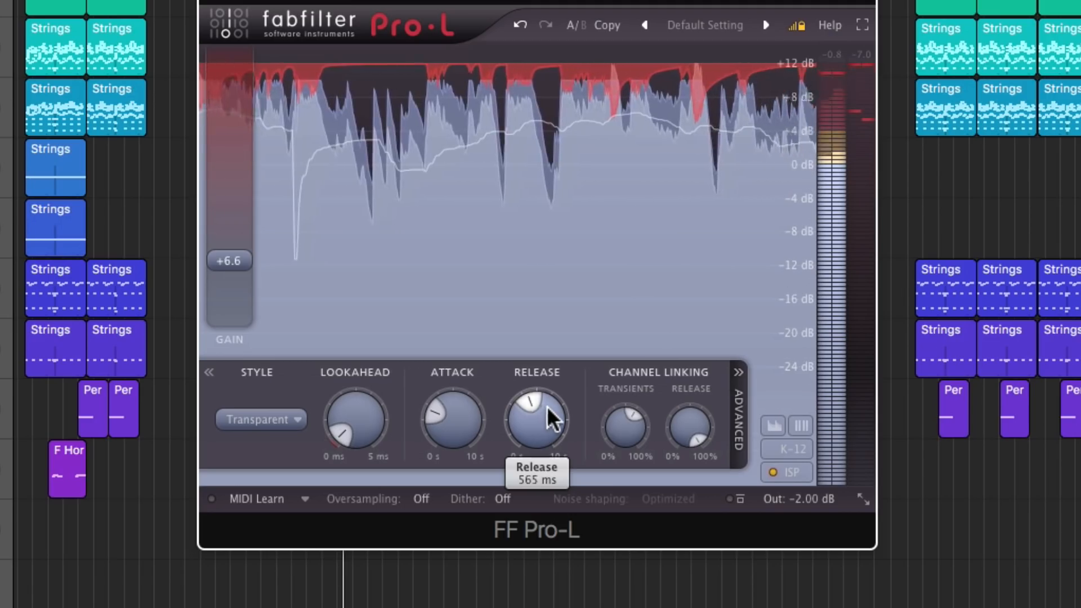
pyautogui.moveTo(630, 421); pyautogui.dragTo(640, 361)
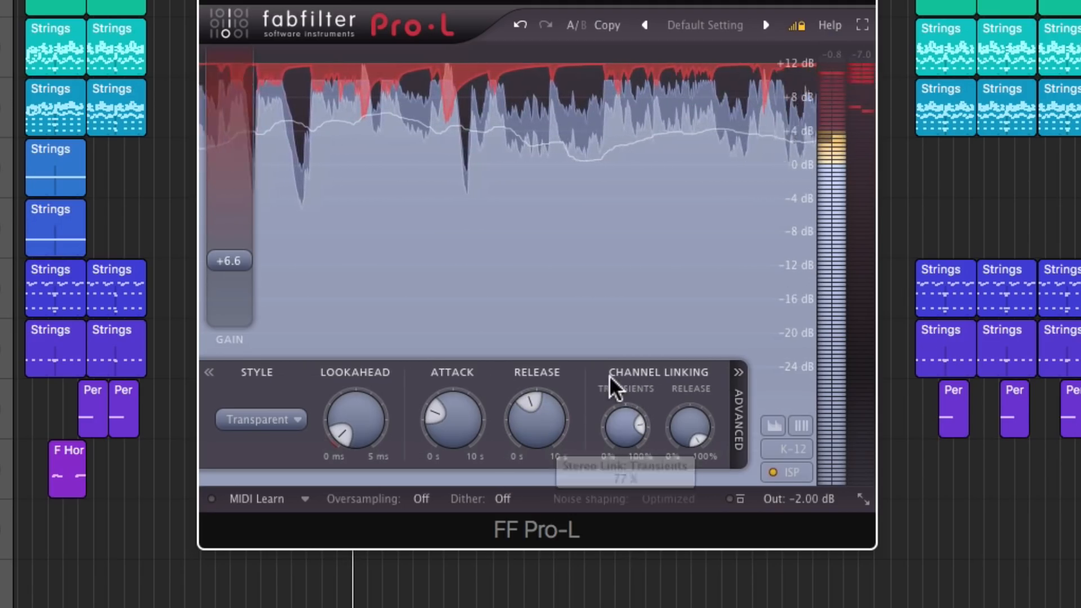
# Configure the limiter output with 4x oversampling, 16-bit dither and Basic noise shaping.
pyautogui.click(421, 499)
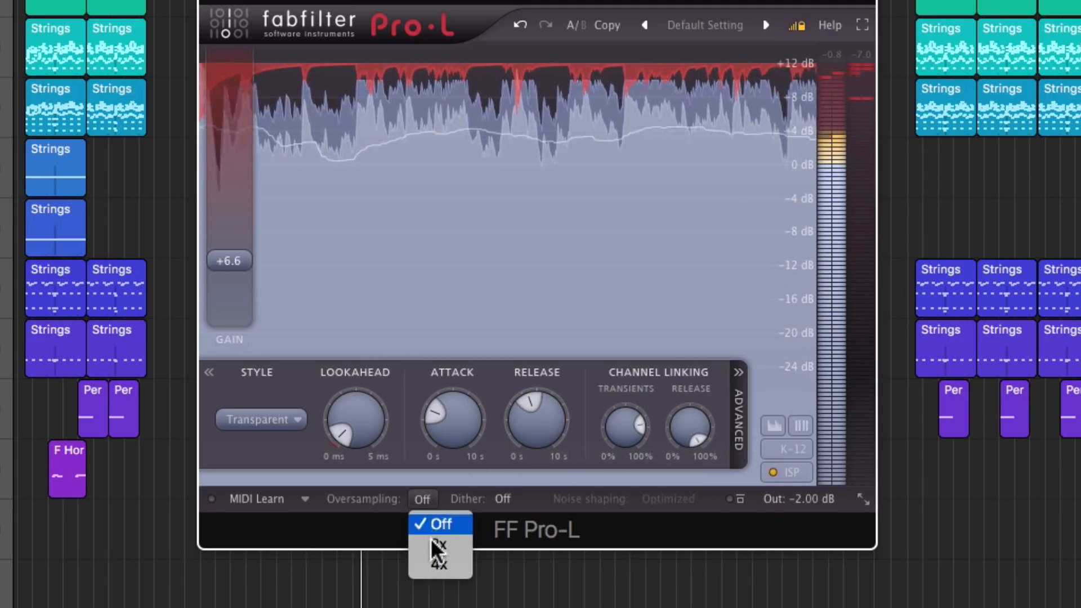
pyautogui.click(444, 564)
pyautogui.click(516, 498)
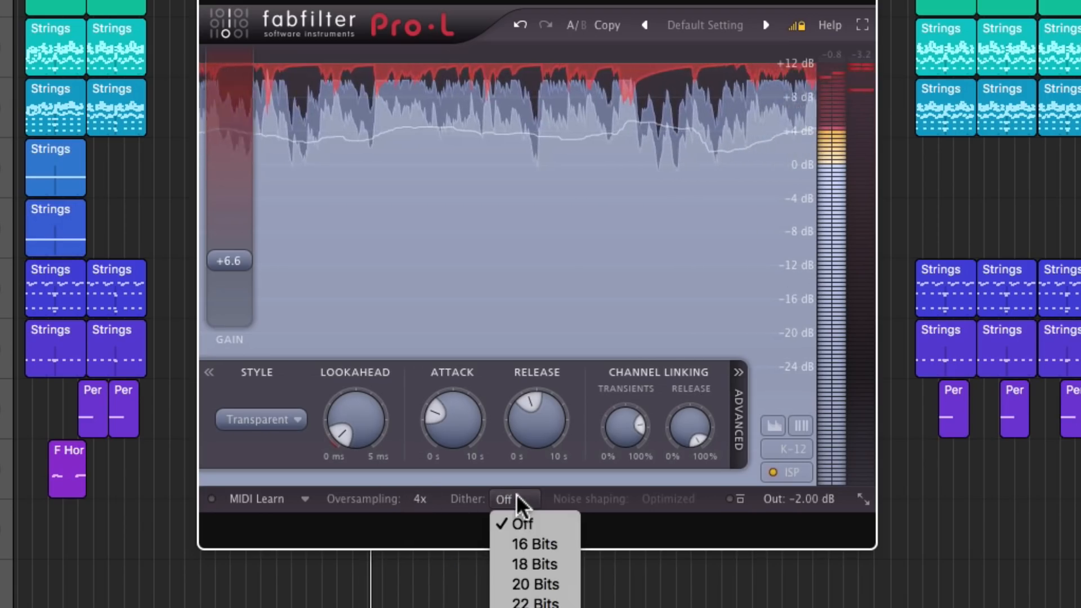
pyautogui.click(566, 541)
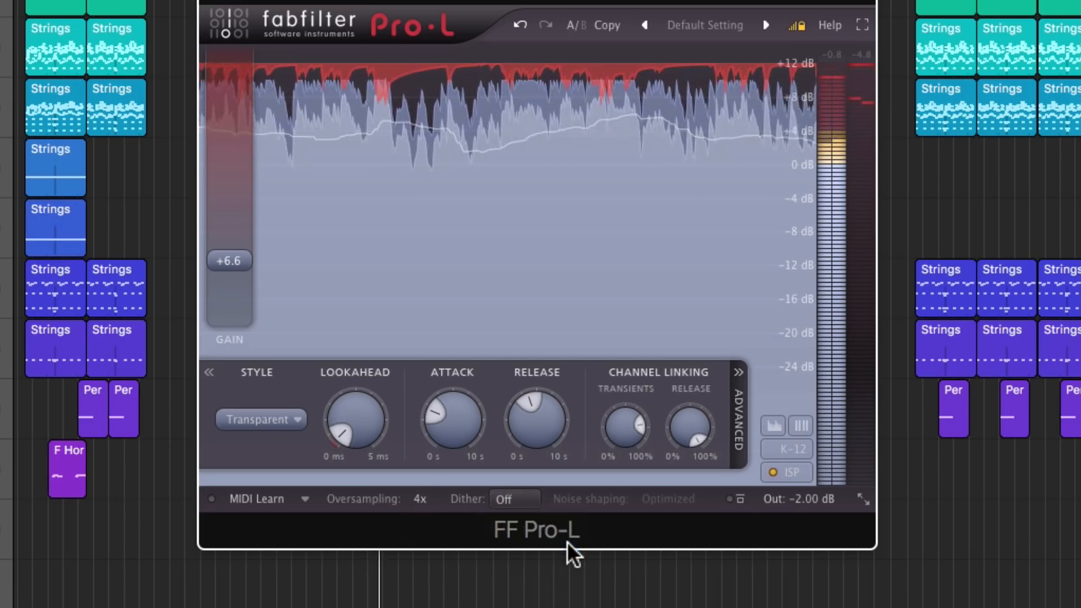
pyautogui.click(679, 498)
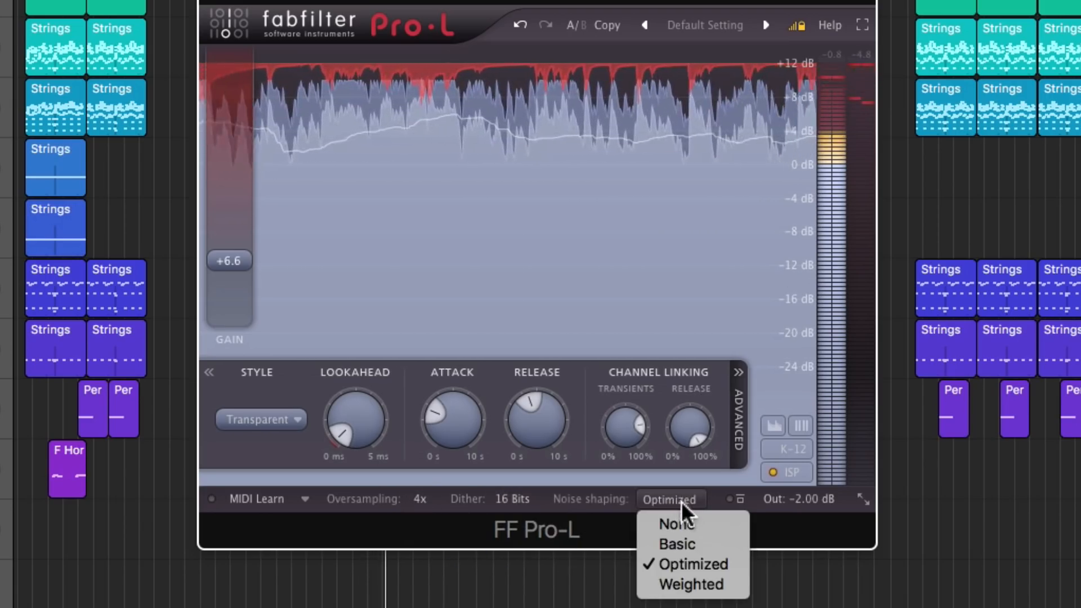
pyautogui.click(700, 540)
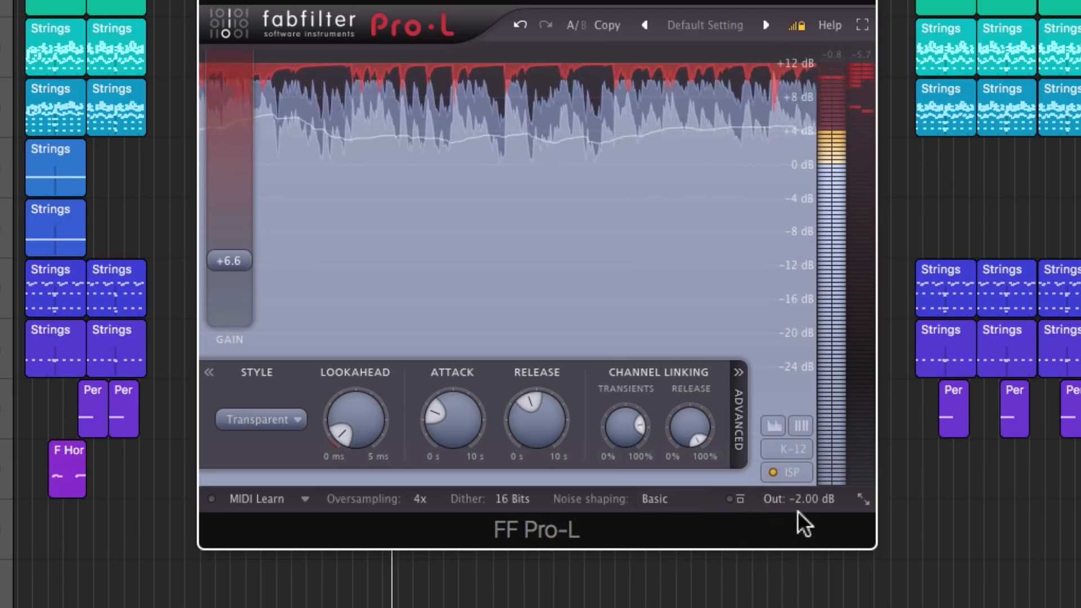
# Raise the limiter's input gain slightly.
pyautogui.click(802, 471)
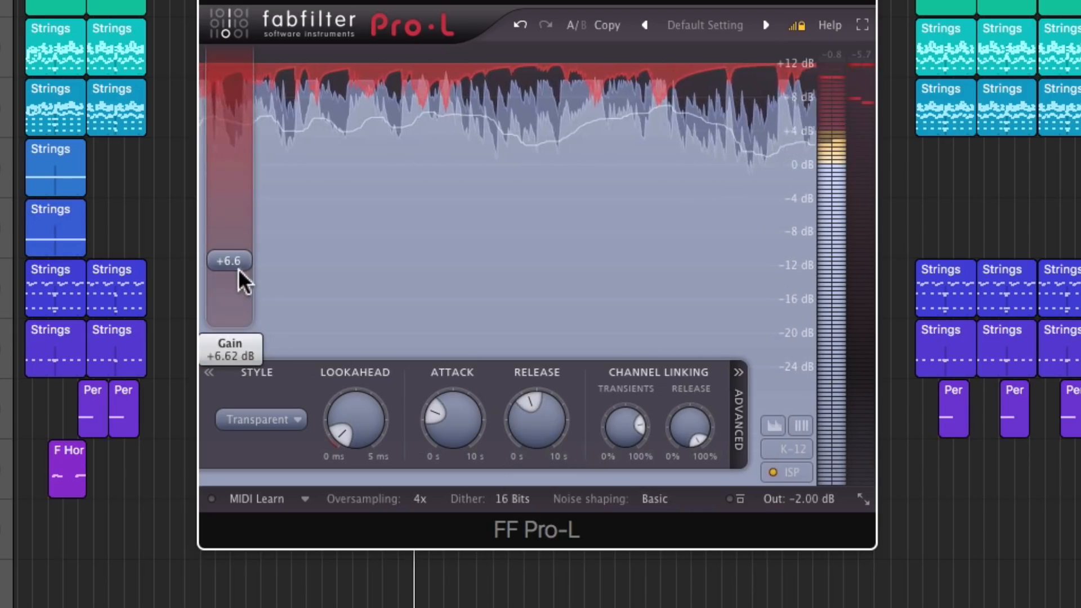
pyautogui.moveTo(234, 257)
pyautogui.mouseDown()
pyautogui.moveTo(238, 324)
pyautogui.moveTo(254, 251)
pyautogui.mouseUp()
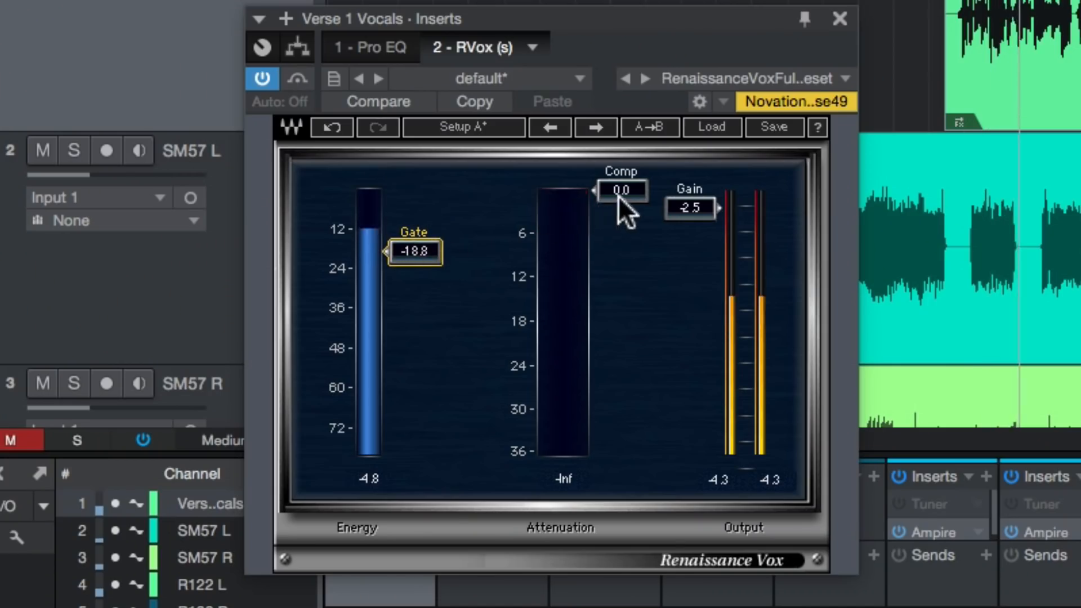
# In Renaissance Vox on the Verse 1 Vocals channel, set Comp to -13.9, Gate to -25.9 and Gain to -4.0.
pyautogui.moveTo(618, 196); pyautogui.dragTo(619, 273)
pyautogui.moveTo(689, 208); pyautogui.dragTo(689, 234)
pyautogui.moveTo(431, 251); pyautogui.dragTo(430, 271)
pyautogui.moveTo(640, 276); pyautogui.dragTo(648, 286)
pyautogui.moveTo(690, 235); pyautogui.dragTo(689, 219)
pyautogui.moveTo(646, 272); pyautogui.dragTo(646, 275)
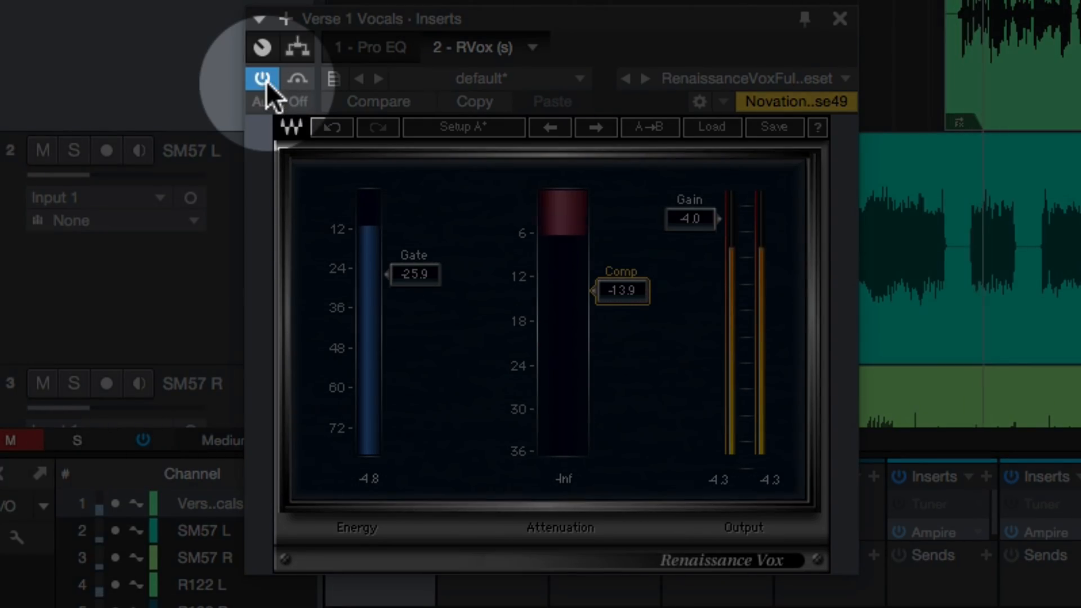
# Compare the vocal with and without Renaissance Vox by deactivating and reactivating the plug-in.
pyautogui.click(265, 81)
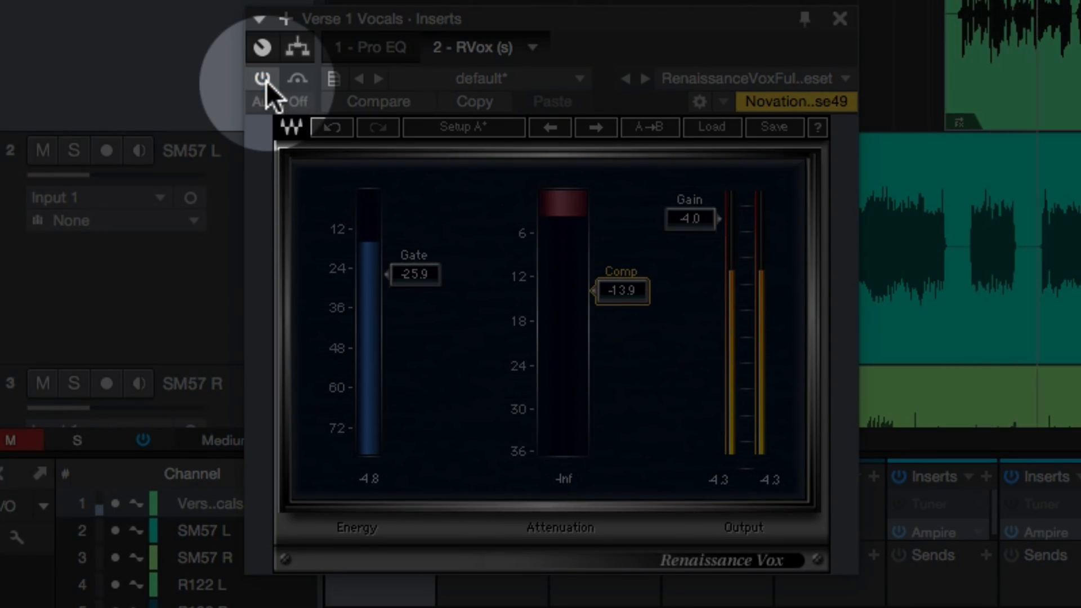
pyautogui.click(266, 81)
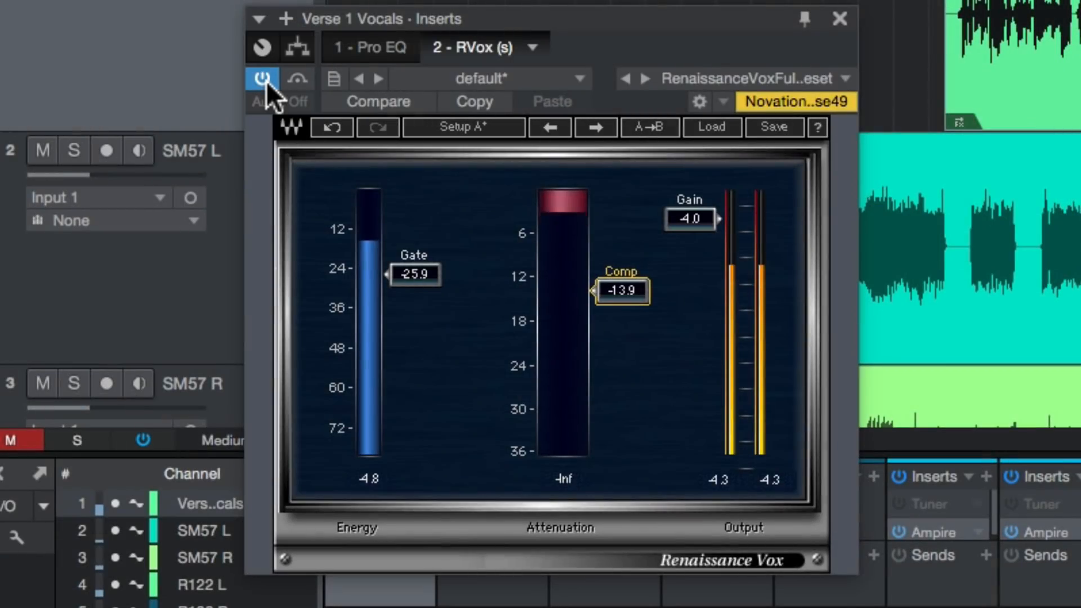
# Set the Renaissance Vox Gain to -2.9 and Comp to -14.5.
pyautogui.moveTo(684, 220); pyautogui.dragTo(683, 212)
pyautogui.moveTo(631, 288); pyautogui.dragTo(631, 294)
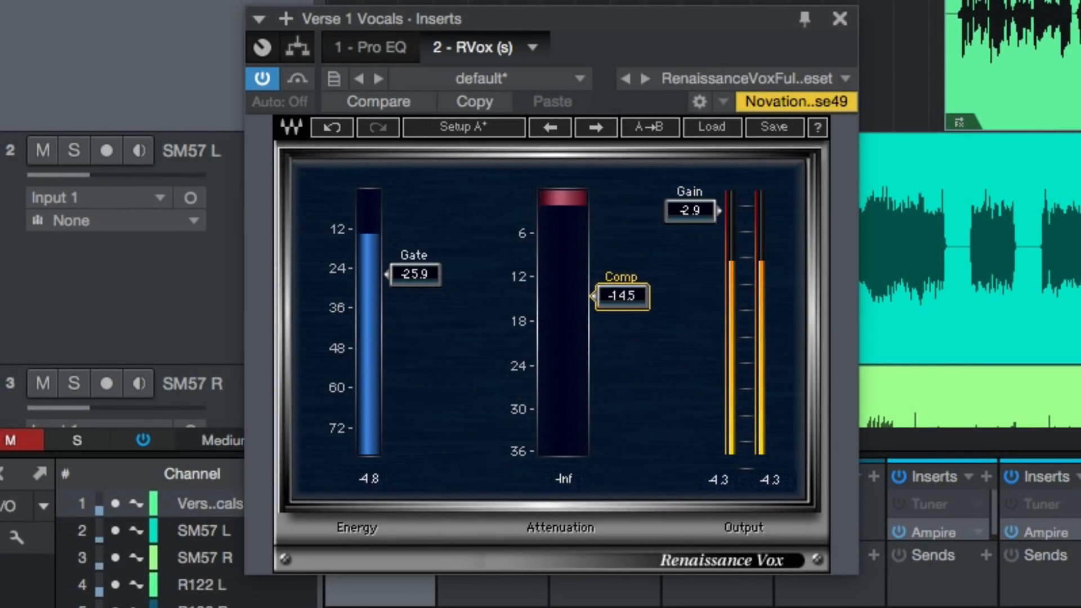
# Bypass and re-enable Renaissance Vox on Verse 1 Vocals to judge the vocal with the adjusted compression.
pyautogui.click(249, 84)
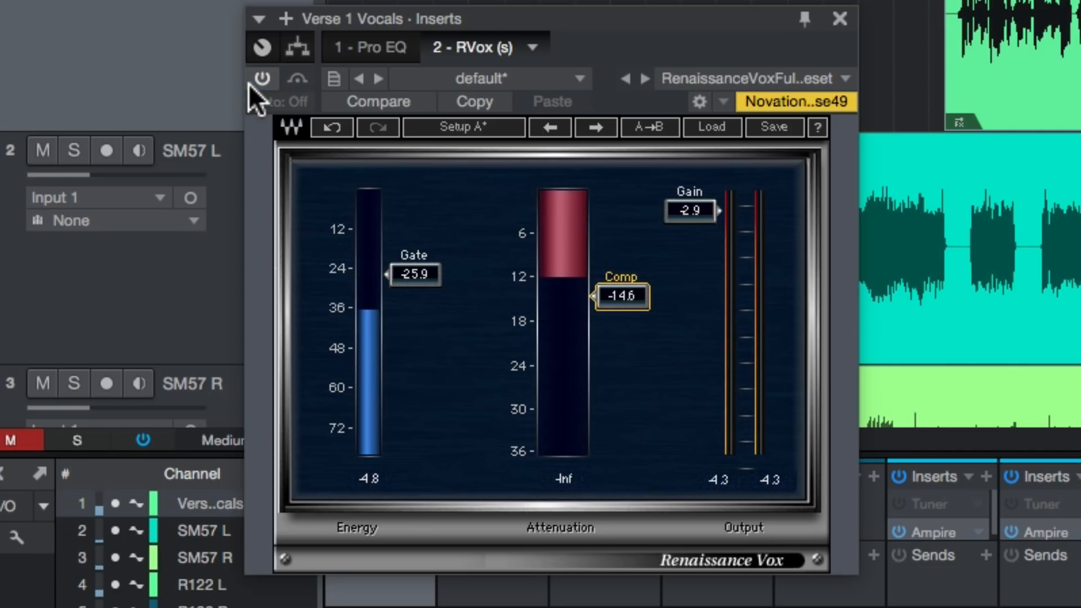
pyautogui.click(249, 84)
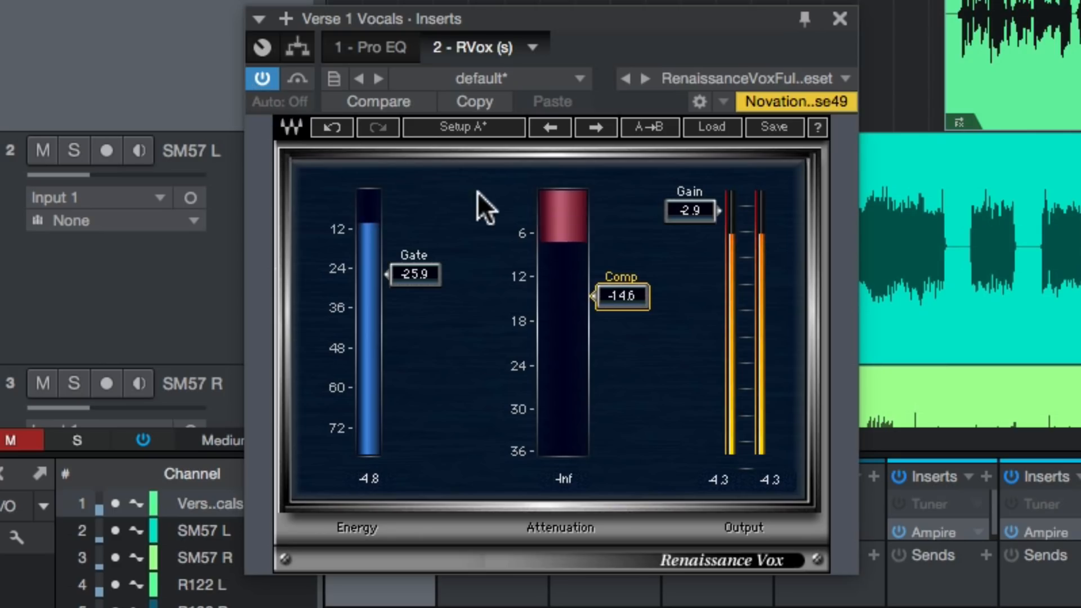
pyautogui.moveTo(447, 247); pyautogui.dragTo(469, 217)
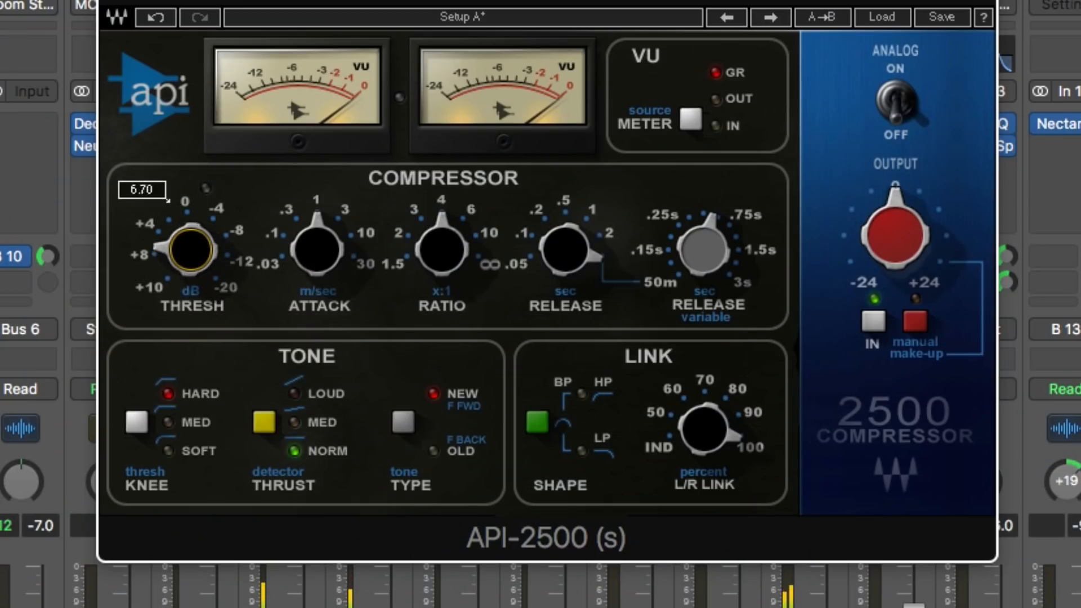
# On the API-2500 compressor, adjust the threshold to about +2 dB and set Thrust to Loud, Knee to Med and L/R Link to 90%.
pyautogui.moveTo(191, 249); pyautogui.dragTo(190, 231)
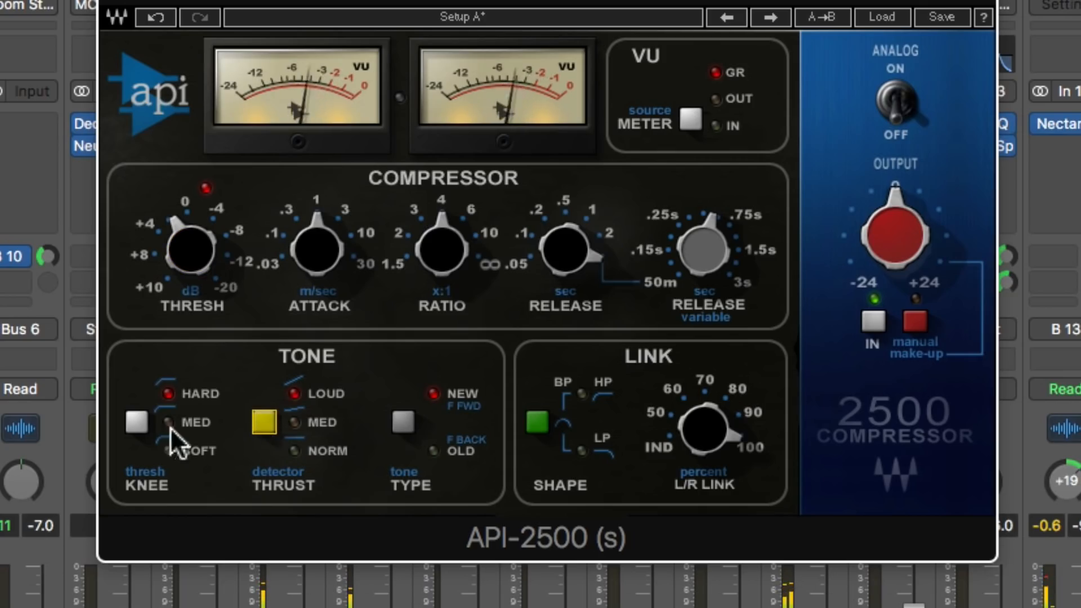
pyautogui.click(136, 421)
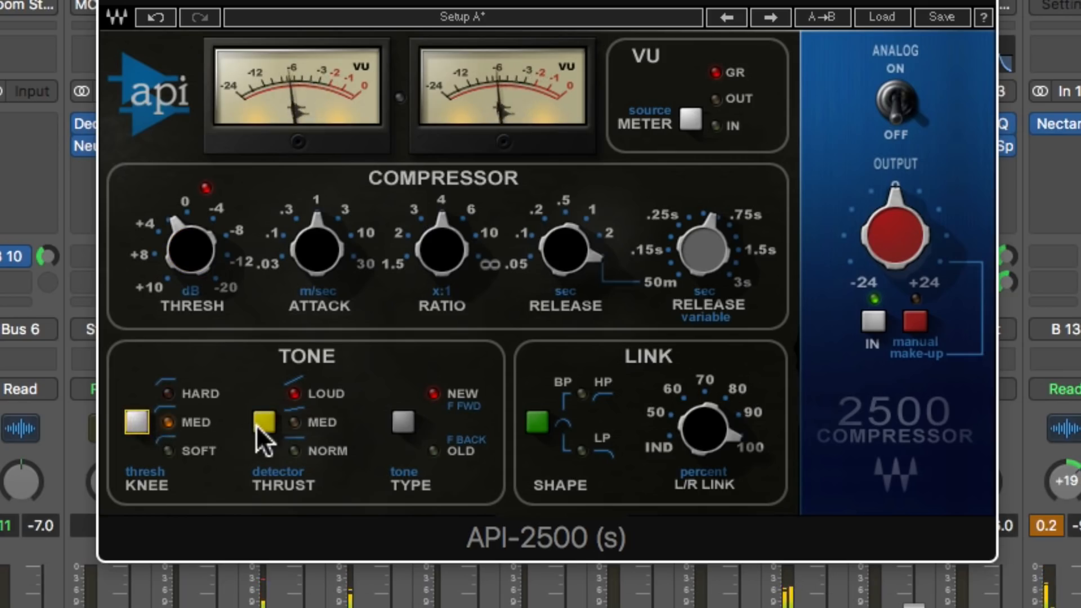
pyautogui.click(400, 425)
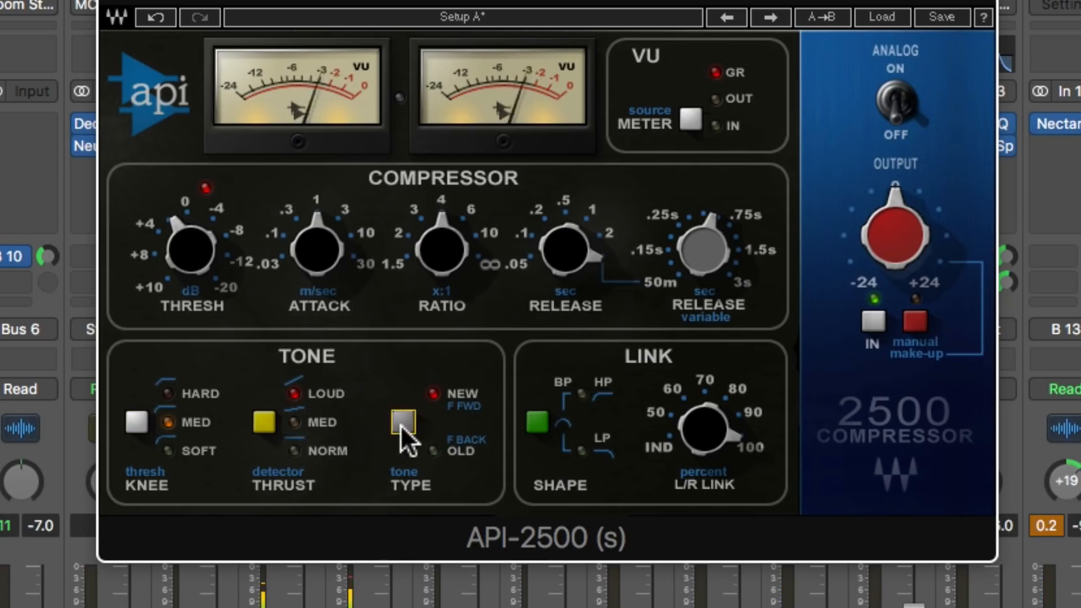
pyautogui.click(694, 438)
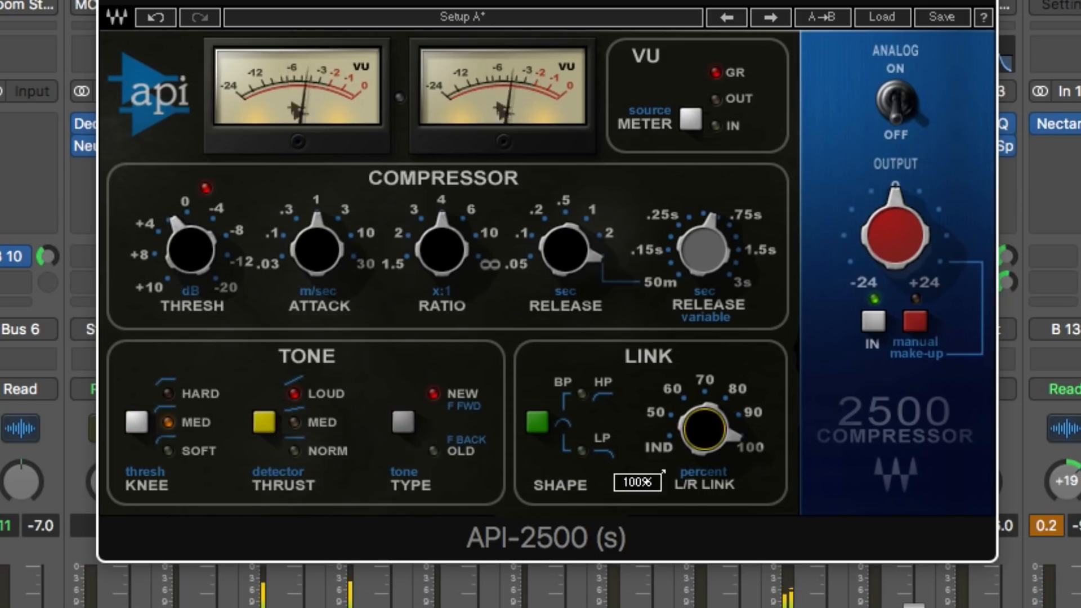
# Try a 0.3 attack on the API-2500, then settle on attack 1 m/sec, ratio 3:1 and release 1 sec.
pyautogui.click(327, 245)
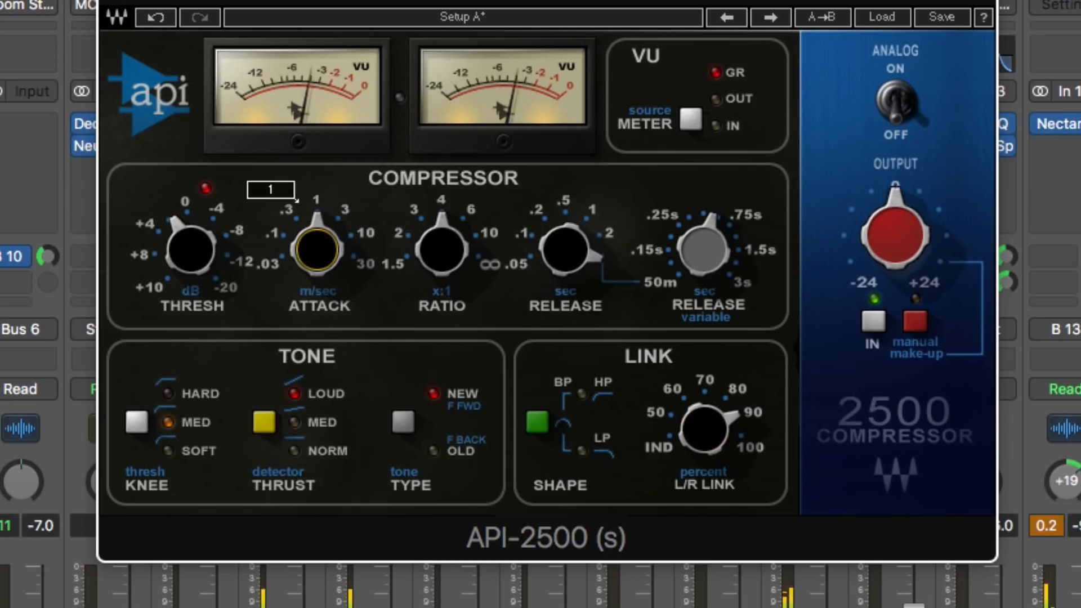
pyautogui.moveTo(322, 252); pyautogui.dragTo(322, 270)
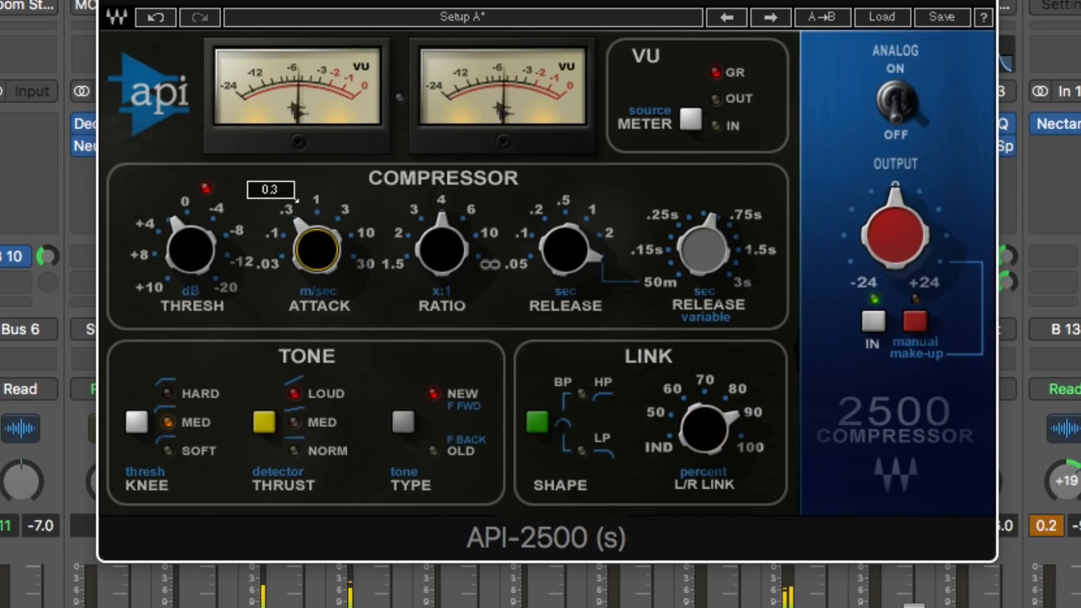
pyautogui.click(436, 257)
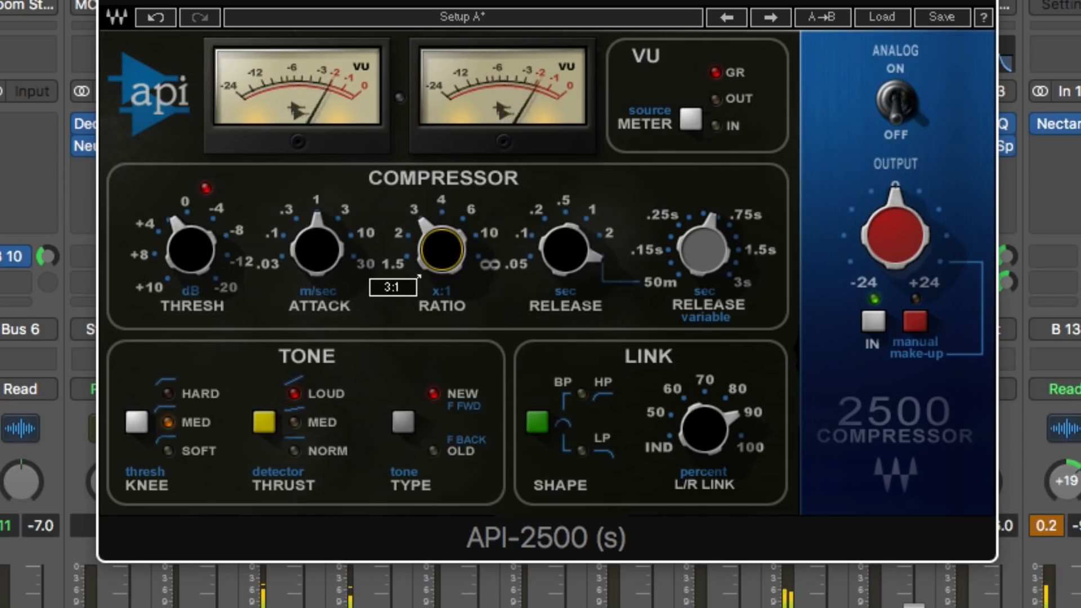
pyautogui.moveTo(569, 252); pyautogui.dragTo(569, 272)
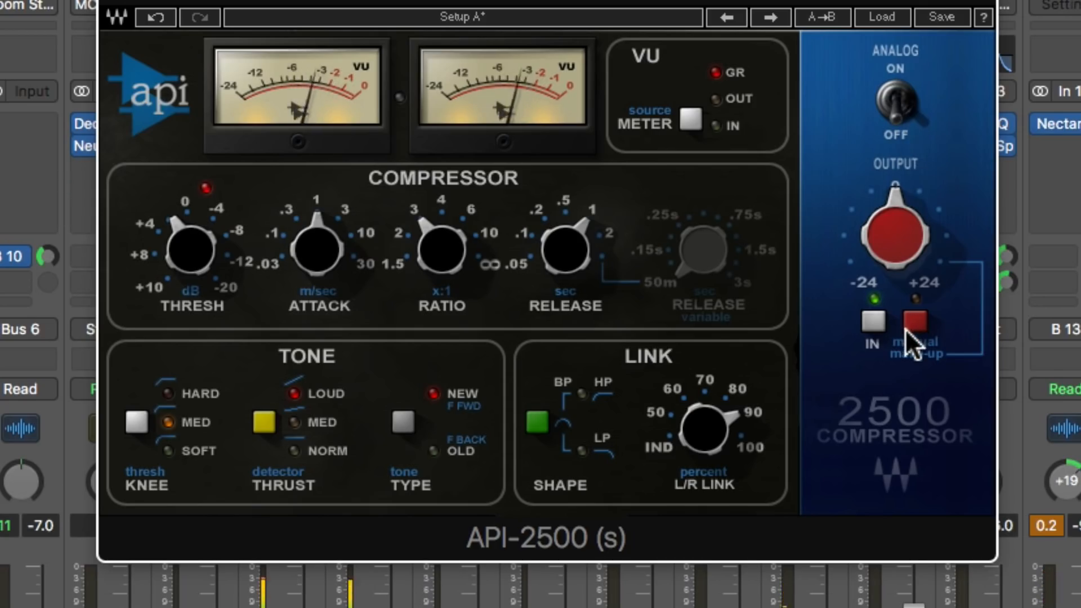
# Switch the API-2500 to manual make-up with an output of 5.7, and compare the sound with the compressor in and out.
pyautogui.click(897, 264)
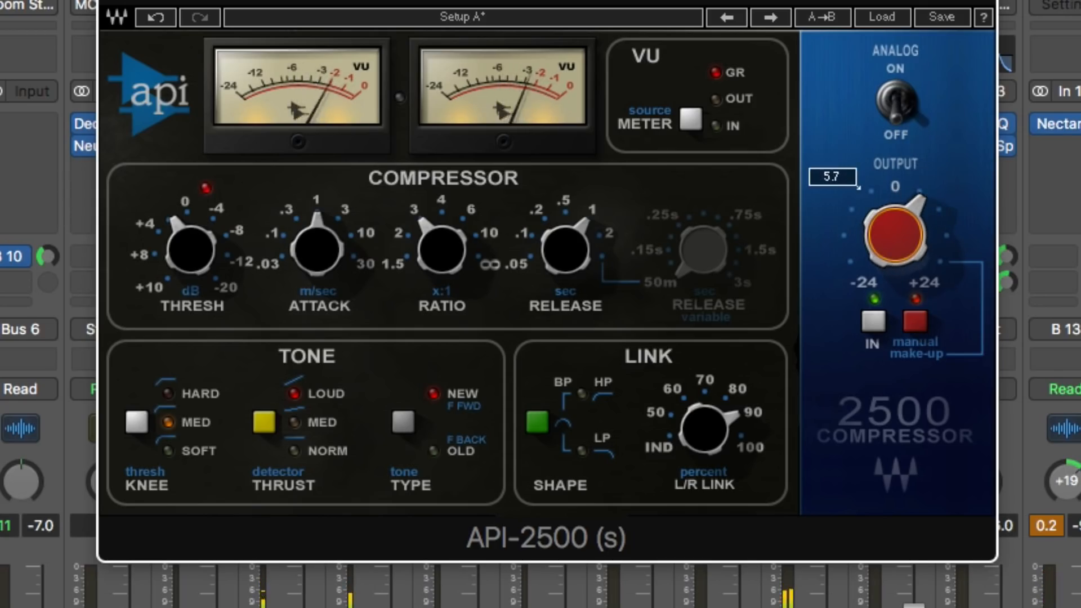
pyautogui.click(873, 321)
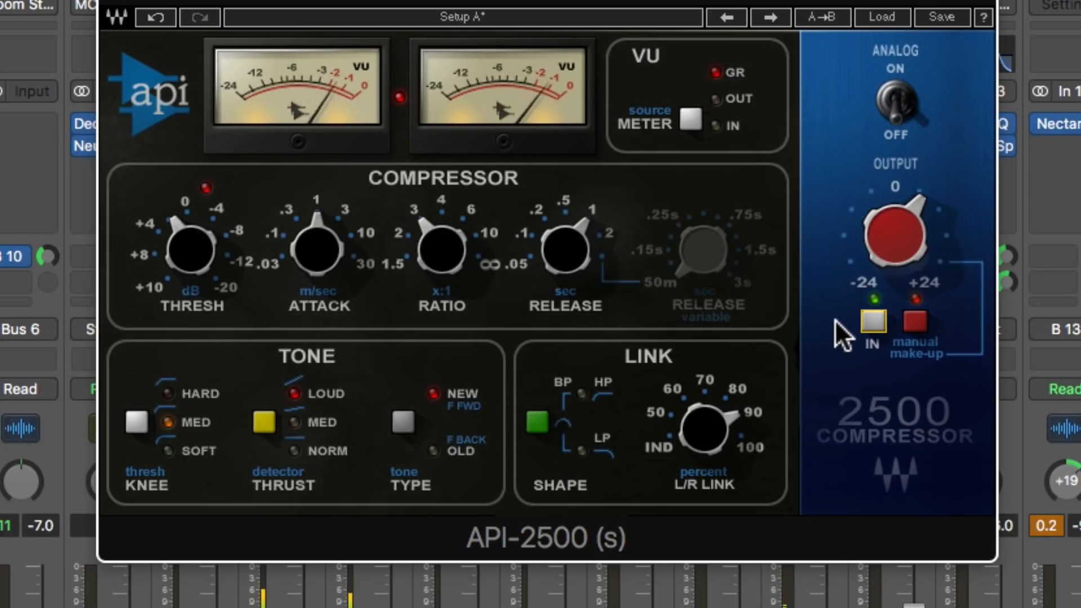
pyautogui.click(871, 320)
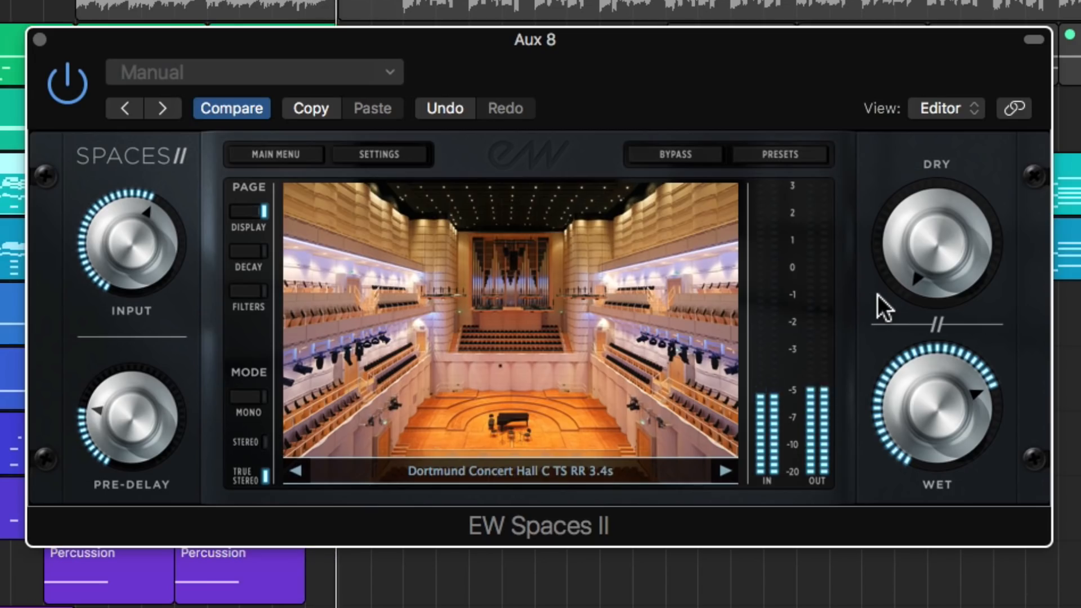
# In EW Spaces II on Aux 8, turn the Wet level fully down and raise it again to compare the hall reverb.
pyautogui.moveTo(913, 366); pyautogui.dragTo(953, 594)
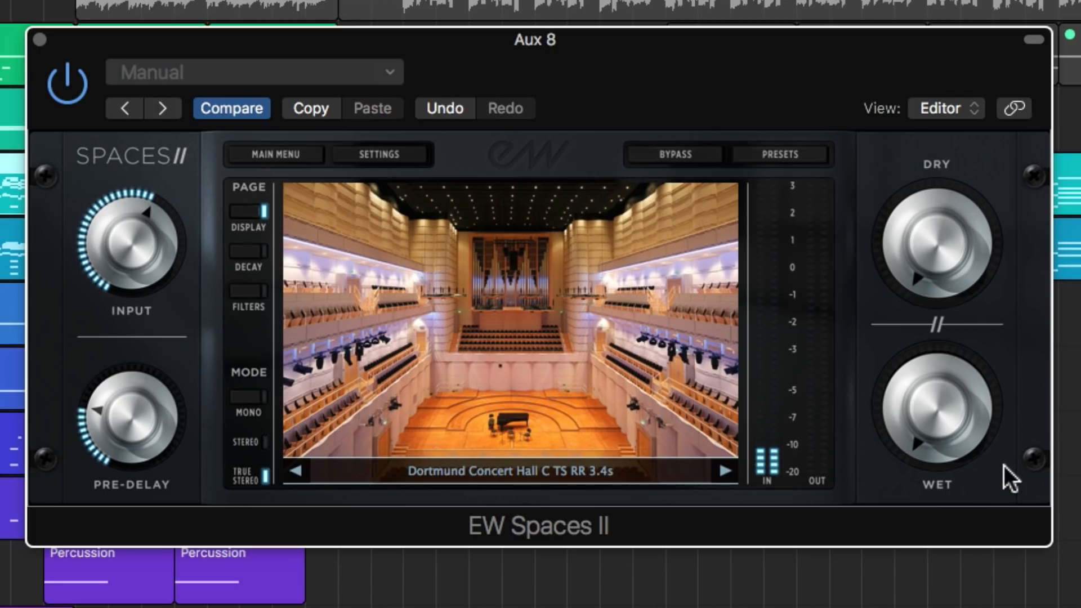
pyautogui.moveTo(945, 426); pyautogui.dragTo(945, 235)
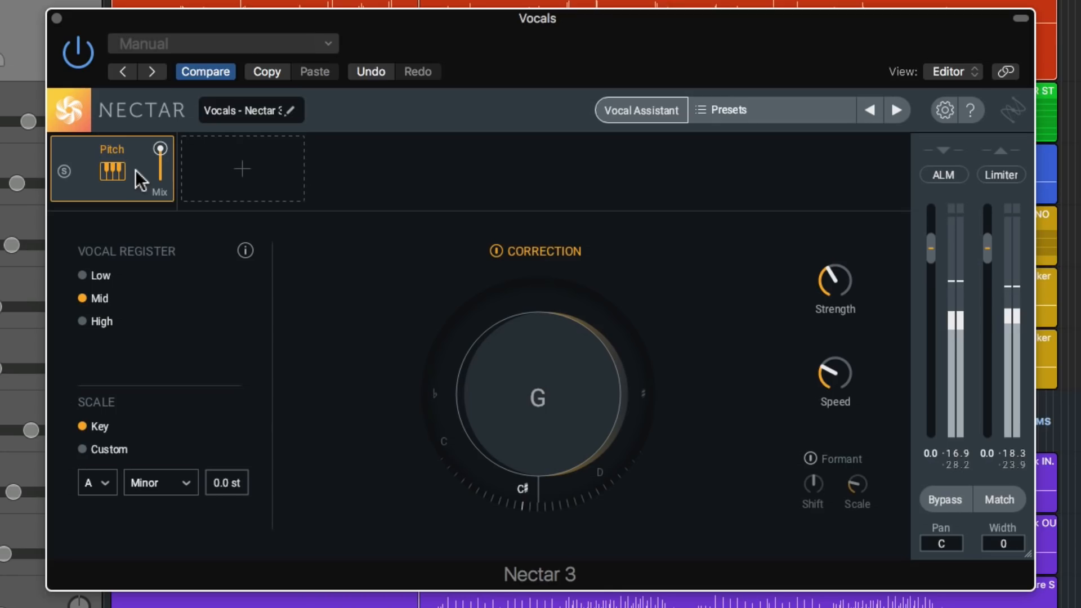
# Add a Compressor module in Nectar 3 on the Vocals channel, with a -17.4 dB threshold and Optical mode.
pyautogui.click(198, 172)
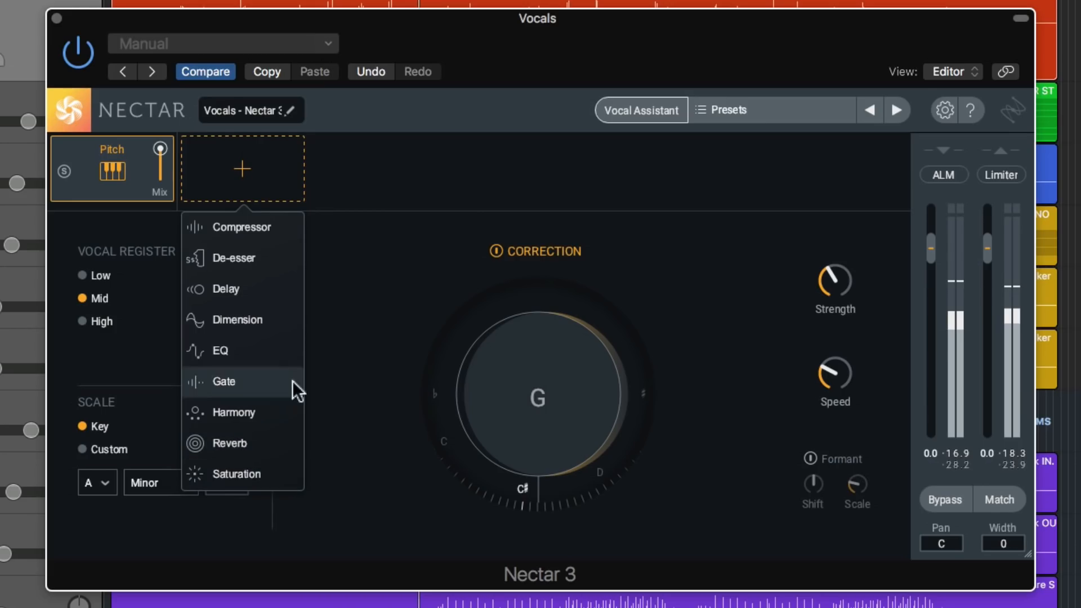
pyautogui.click(290, 237)
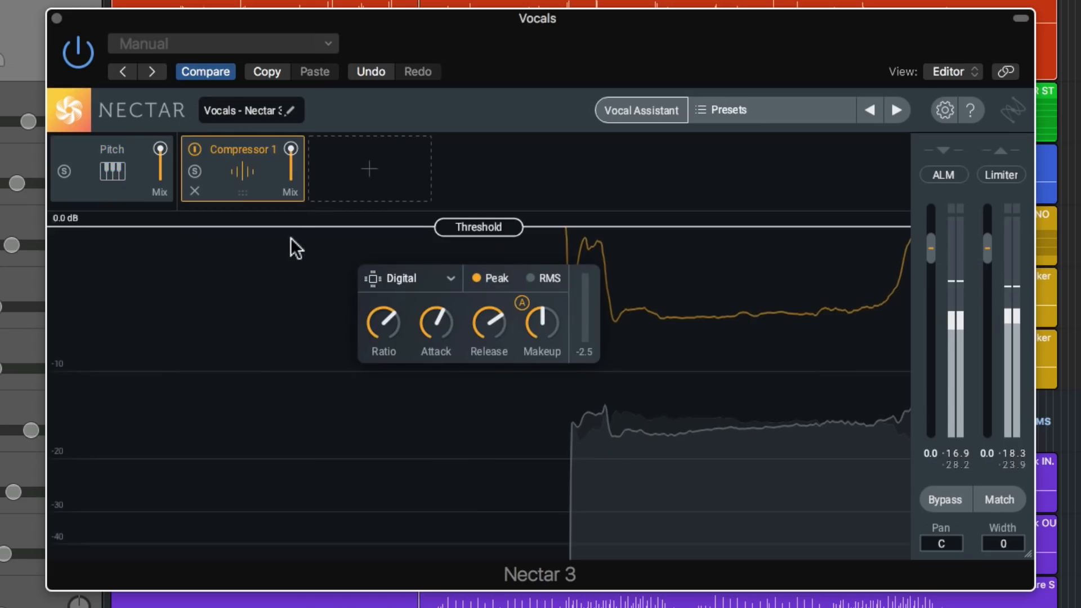
pyautogui.moveTo(430, 216); pyautogui.dragTo(472, 449)
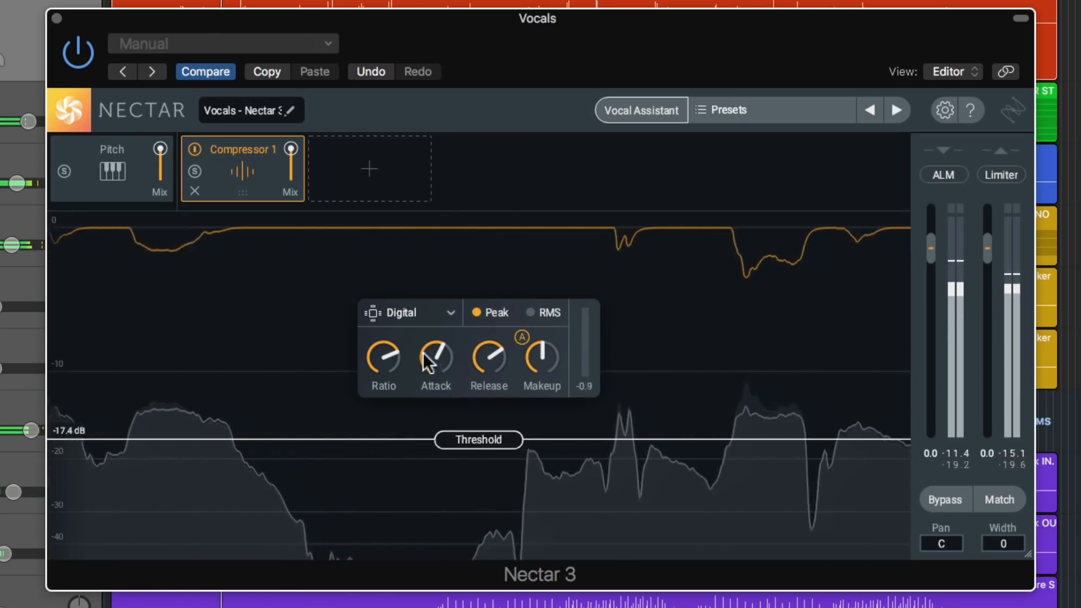
pyautogui.click(437, 314)
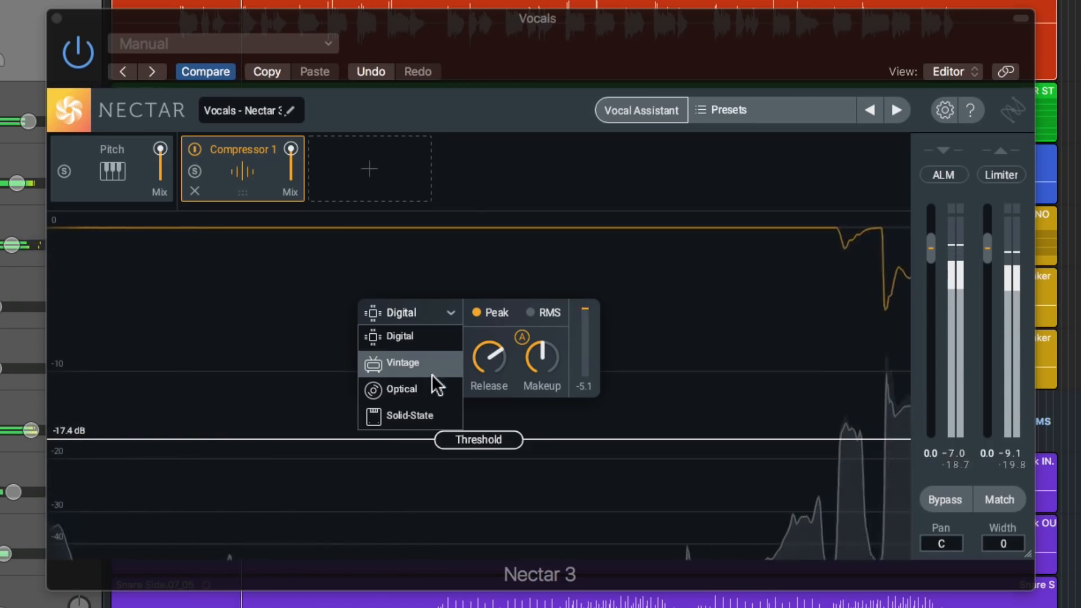
pyautogui.click(436, 390)
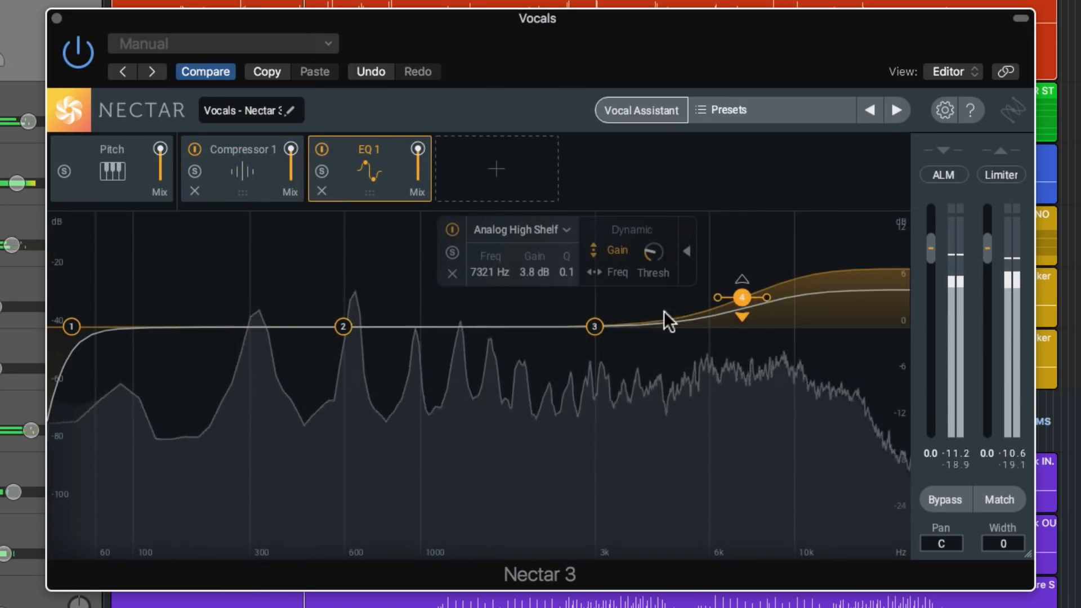
# In the EQ module, boost bell band 3 by 4.8 dB at 2481 Hz, set its Dynamic mode to Freq and fine-tune its position.
pyautogui.click(594, 326)
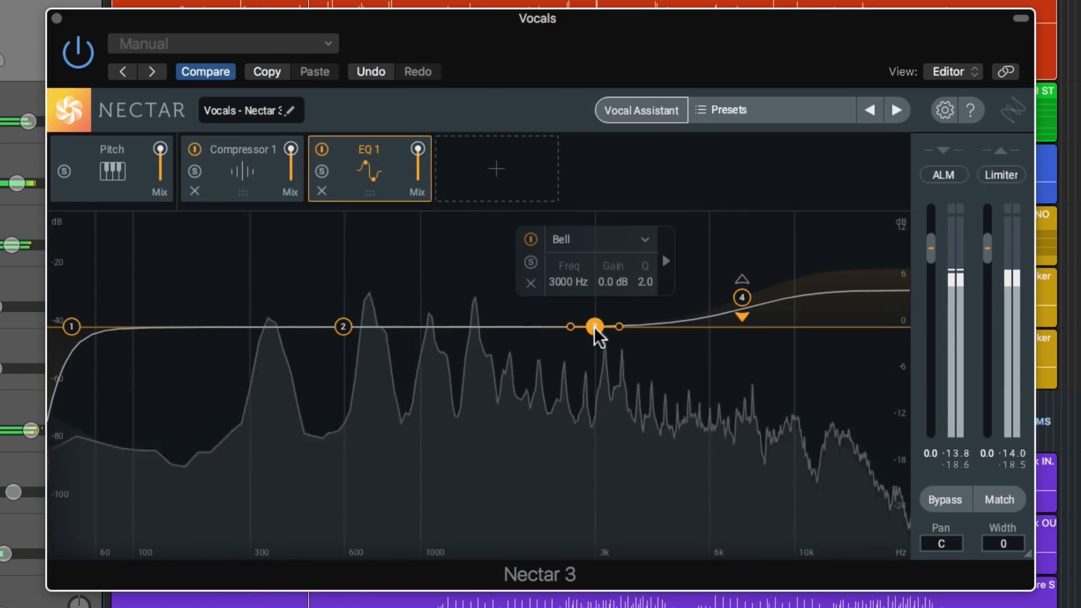
pyautogui.moveTo(593, 325); pyautogui.dragTo(563, 290)
pyautogui.click(511, 249)
pyautogui.click(438, 271)
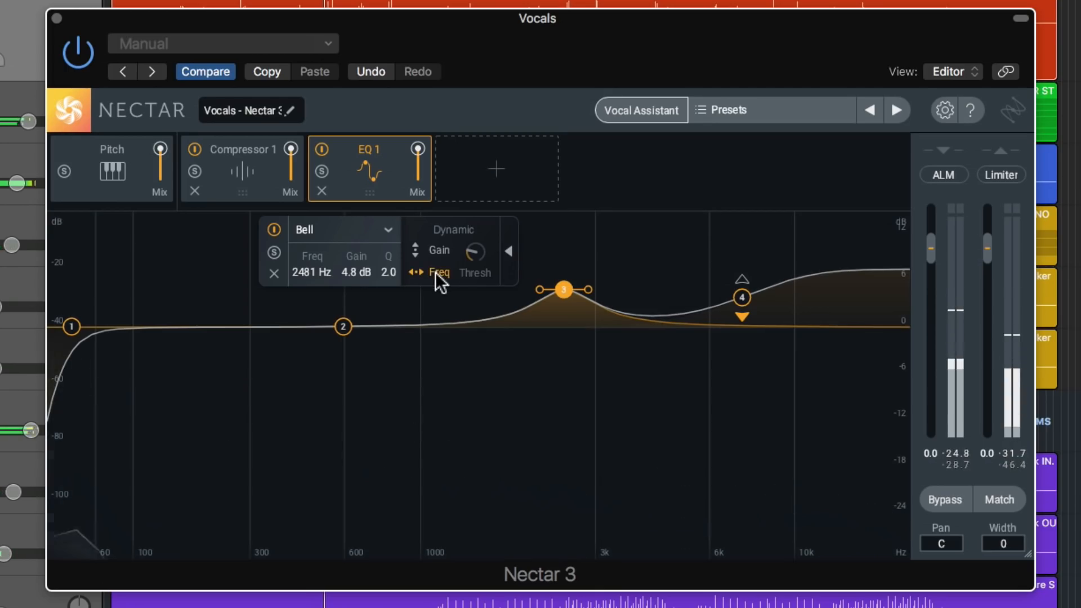
pyautogui.moveTo(567, 292); pyautogui.dragTo(554, 304)
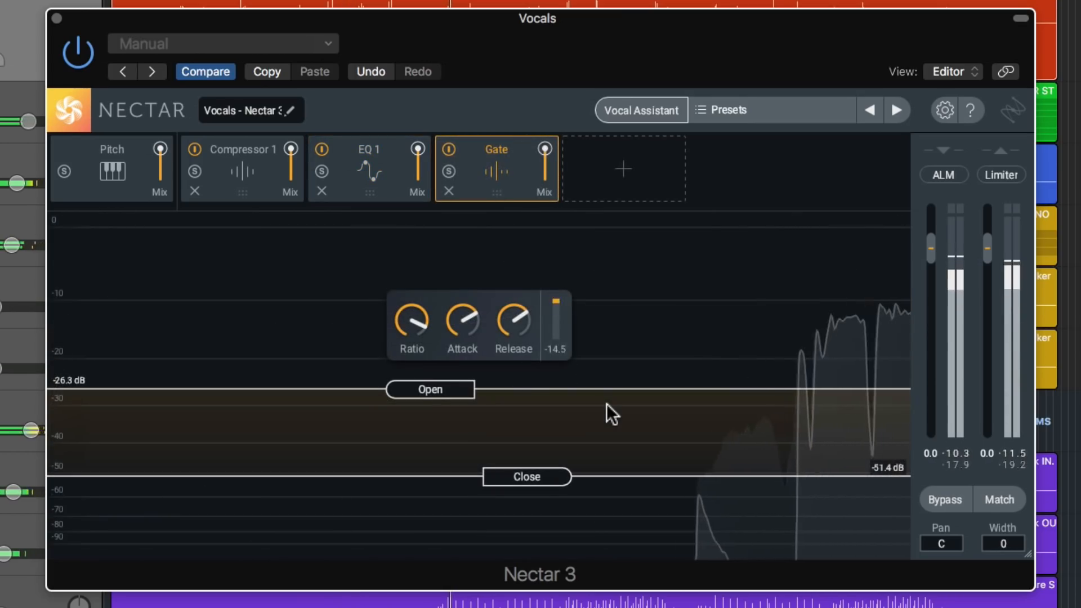
# Set the Gate module's Open threshold to -27.7 dB and its Close threshold to -47.2 dB.
pyautogui.moveTo(442, 392); pyautogui.dragTo(444, 398)
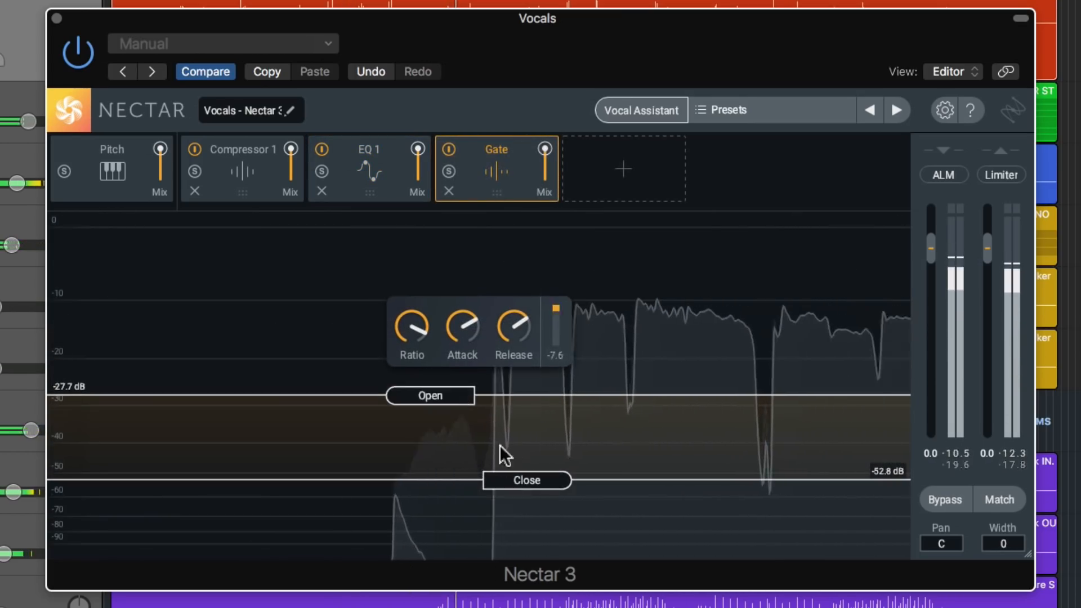
pyautogui.moveTo(525, 480); pyautogui.dragTo(526, 465)
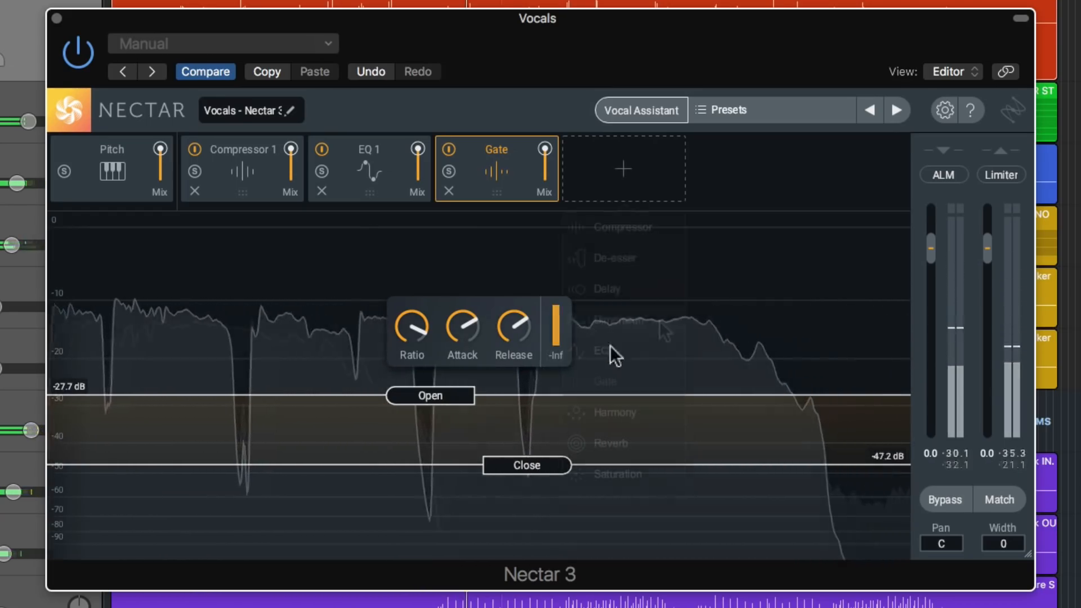
# Add a Harmony module, reposition two unison voices in the pan and gain field, and set another voice to -4th.
pyautogui.click(623, 169)
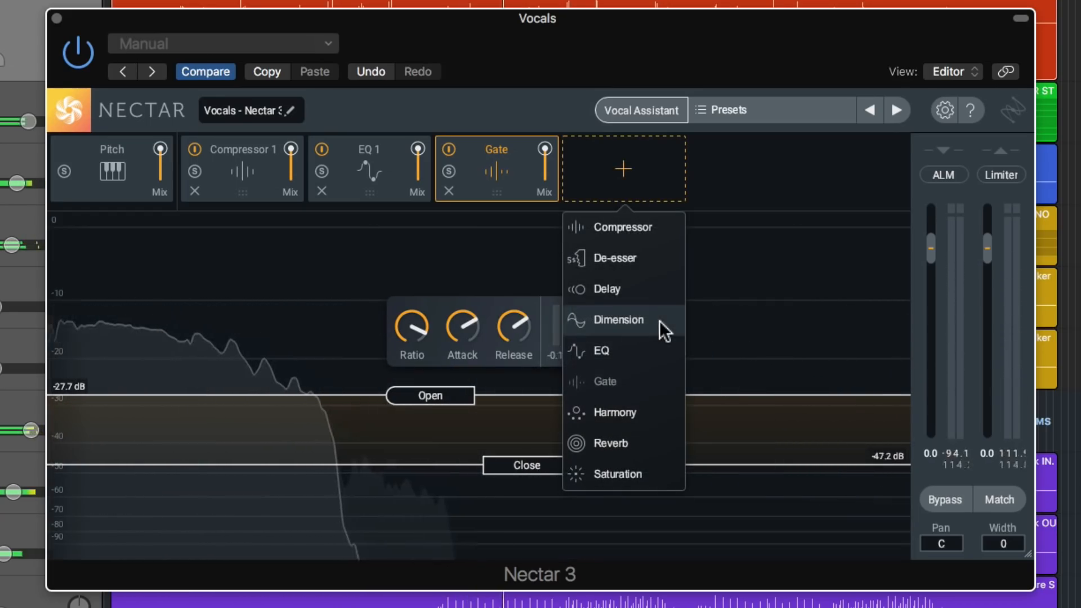
pyautogui.click(653, 411)
pyautogui.moveTo(132, 330); pyautogui.dragTo(204, 333)
pyautogui.moveTo(588, 320); pyautogui.dragTo(499, 313)
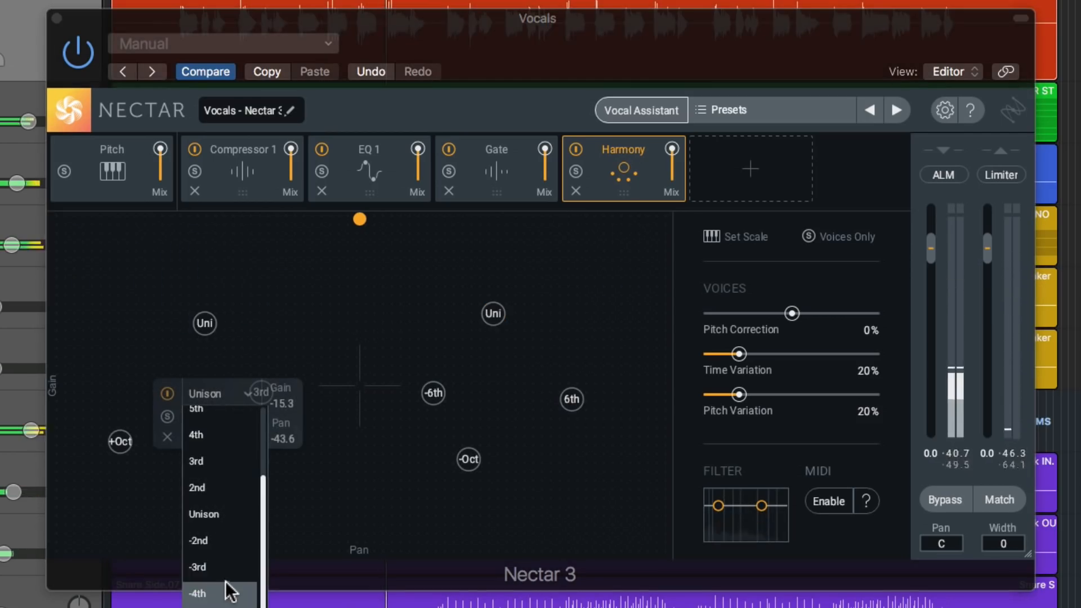
pyautogui.click(228, 592)
pyautogui.click(338, 521)
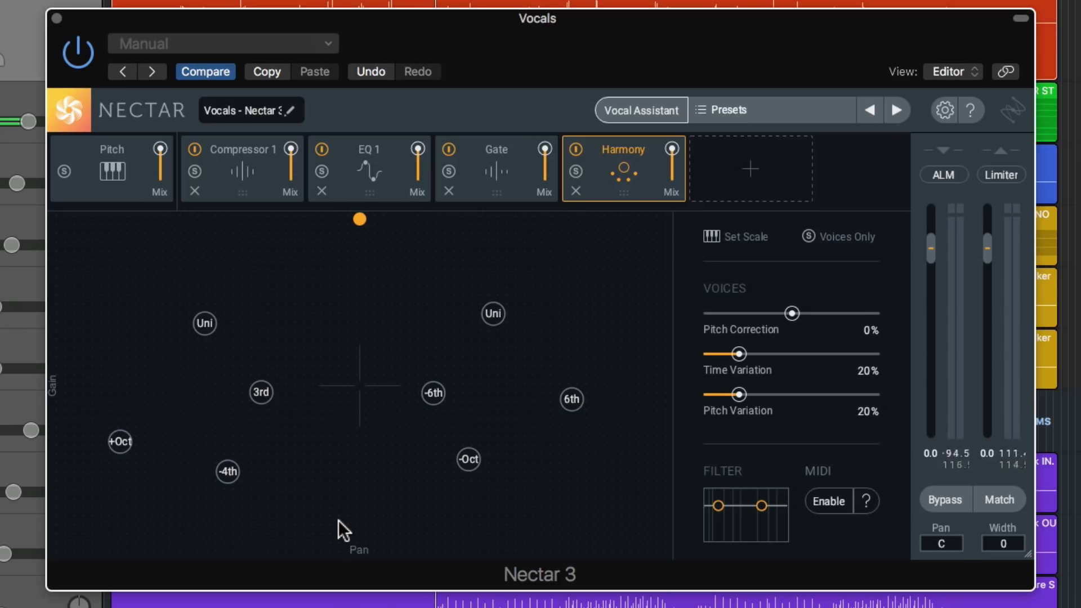
# Remove the Compressor, EQ, Gate and Harmony modules from the Nectar 3 chain.
pyautogui.click(197, 194)
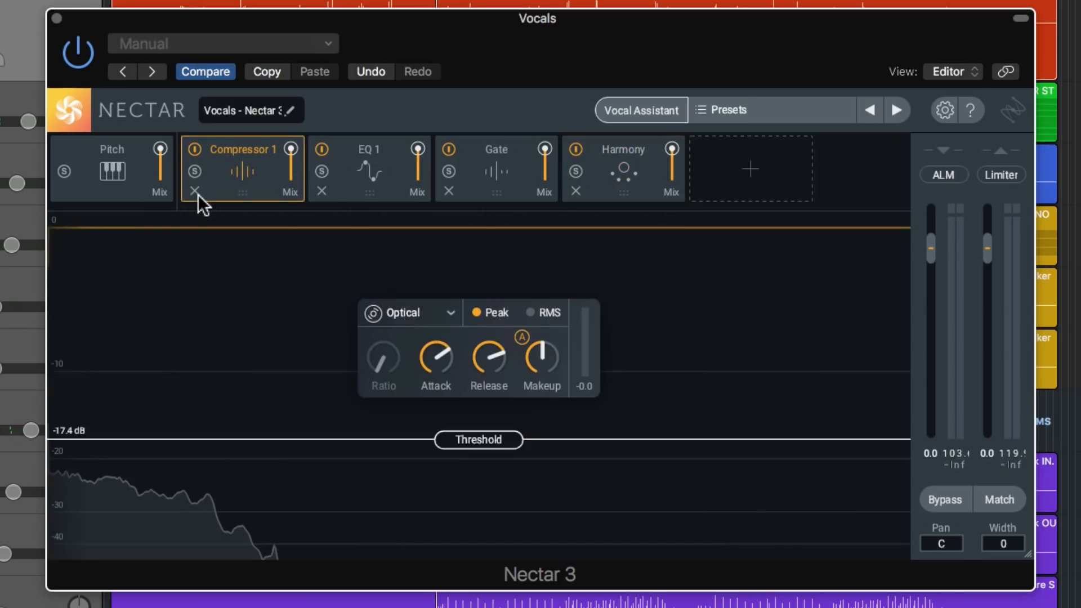
pyautogui.click(193, 190)
pyautogui.click(194, 191)
pyautogui.click(193, 191)
pyautogui.click(194, 190)
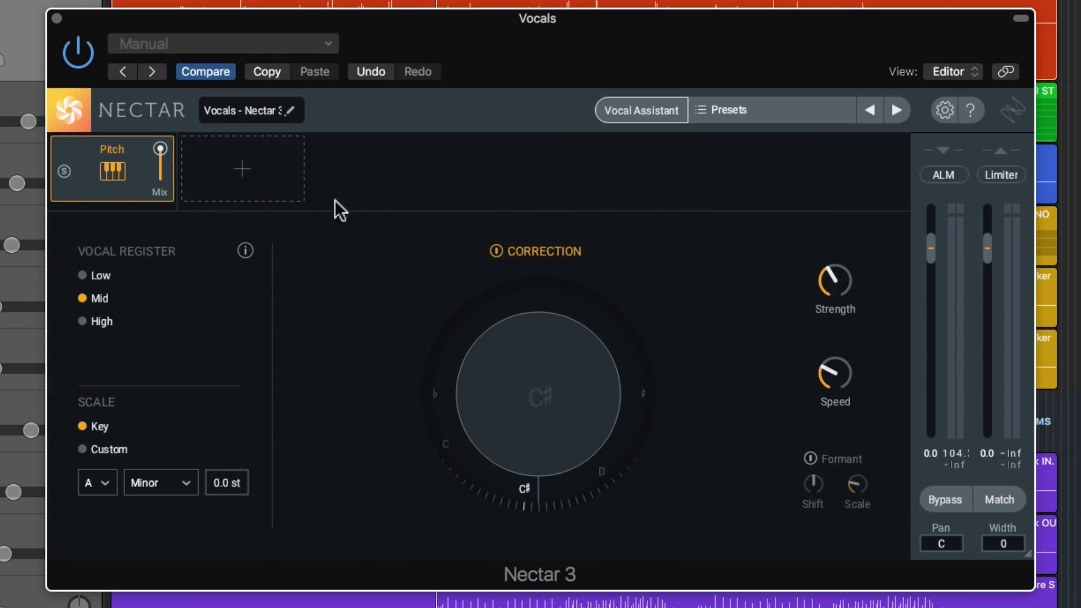
# Run the Vocal Assistant in Assist mode with Modern vibe and Moderate intensity, and accept its suggested settings.
pyautogui.click(632, 111)
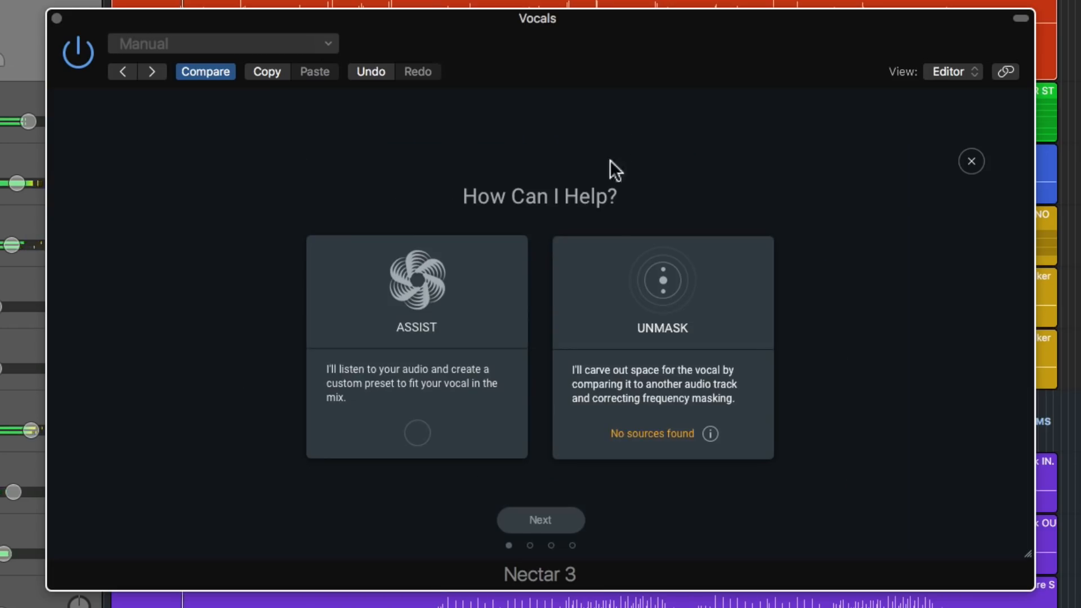
pyautogui.click(535, 516)
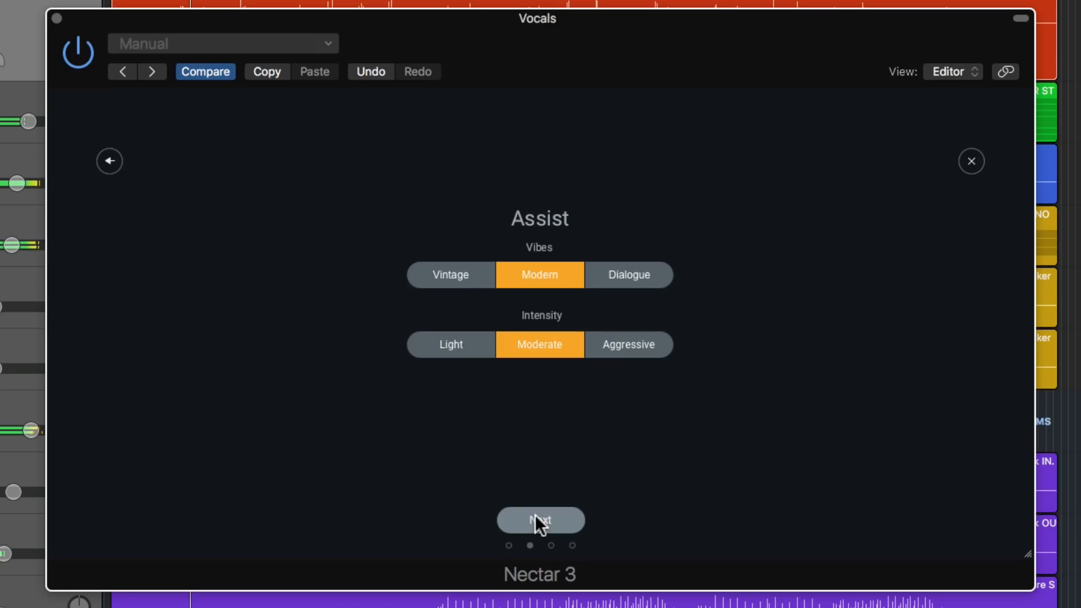
pyautogui.click(555, 518)
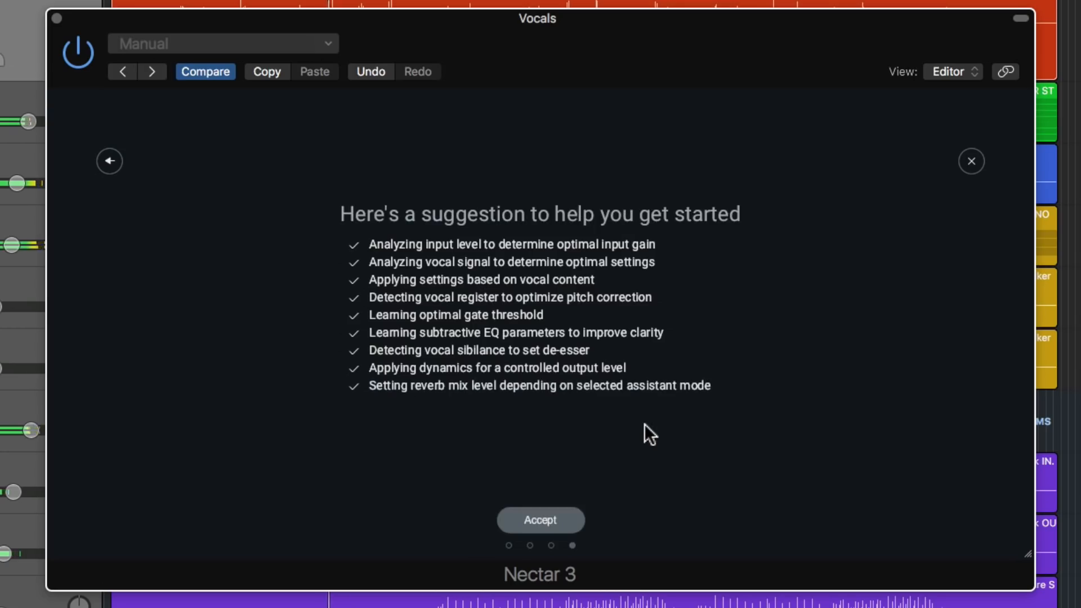
pyautogui.click(578, 513)
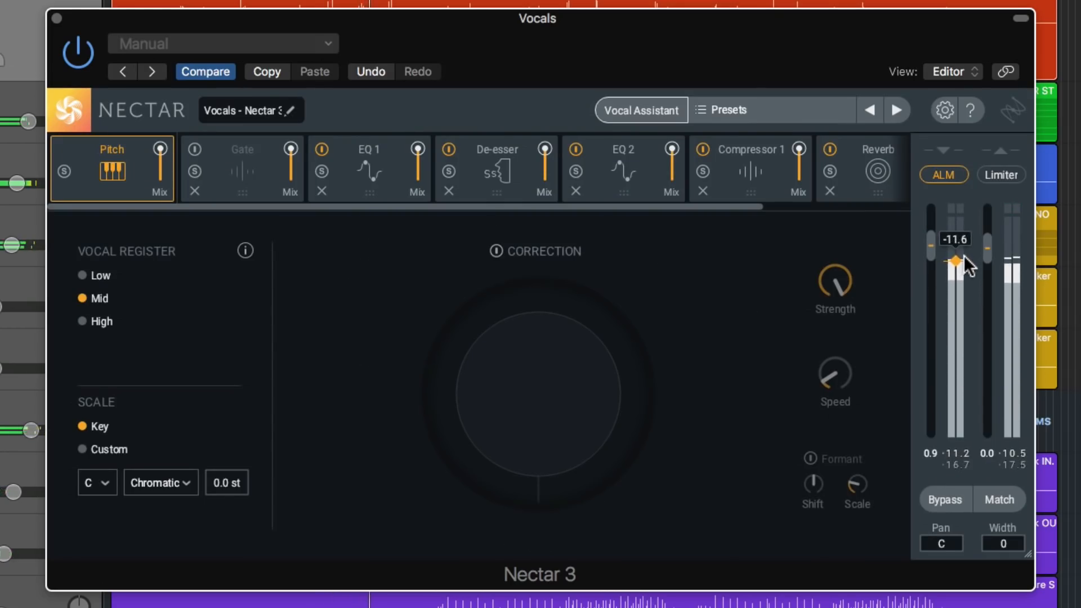
# Enable the Gate module and set its Open threshold to about -30.9 dB and Close threshold to -44.0 dB.
pyautogui.click(229, 175)
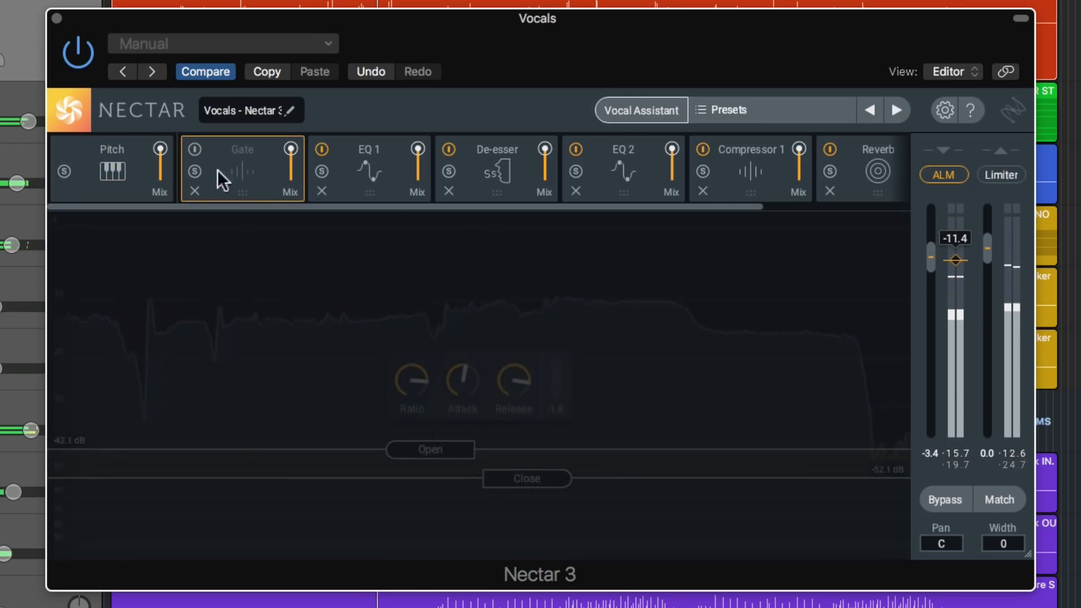
pyautogui.click(193, 148)
pyautogui.moveTo(431, 448); pyautogui.dragTo(434, 411)
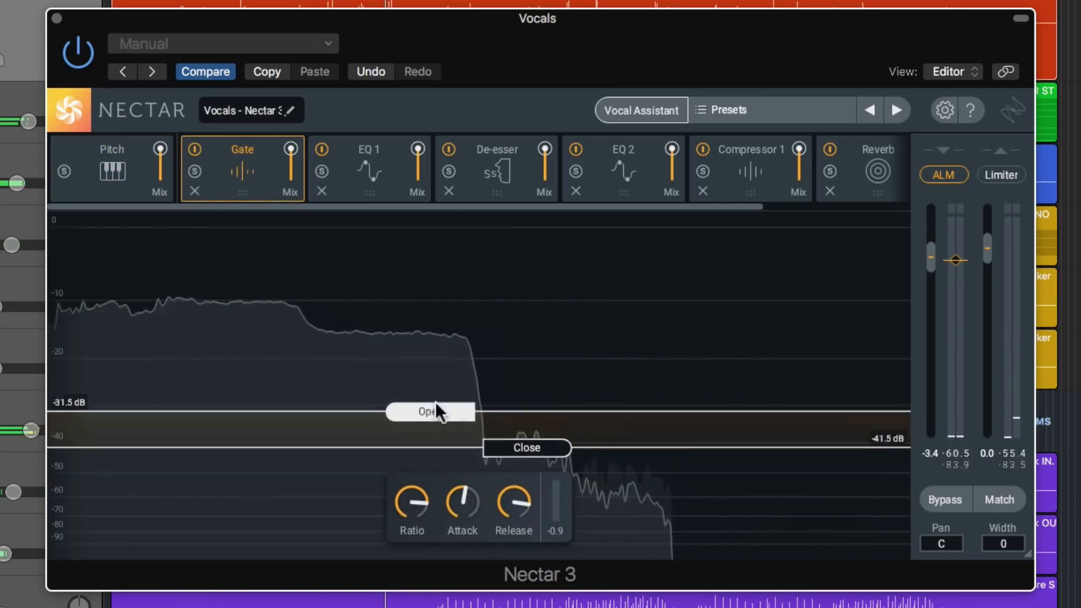
pyautogui.moveTo(498, 439)
pyautogui.mouseDown()
pyautogui.moveTo(511, 462)
pyautogui.moveTo(512, 452)
pyautogui.mouseUp()
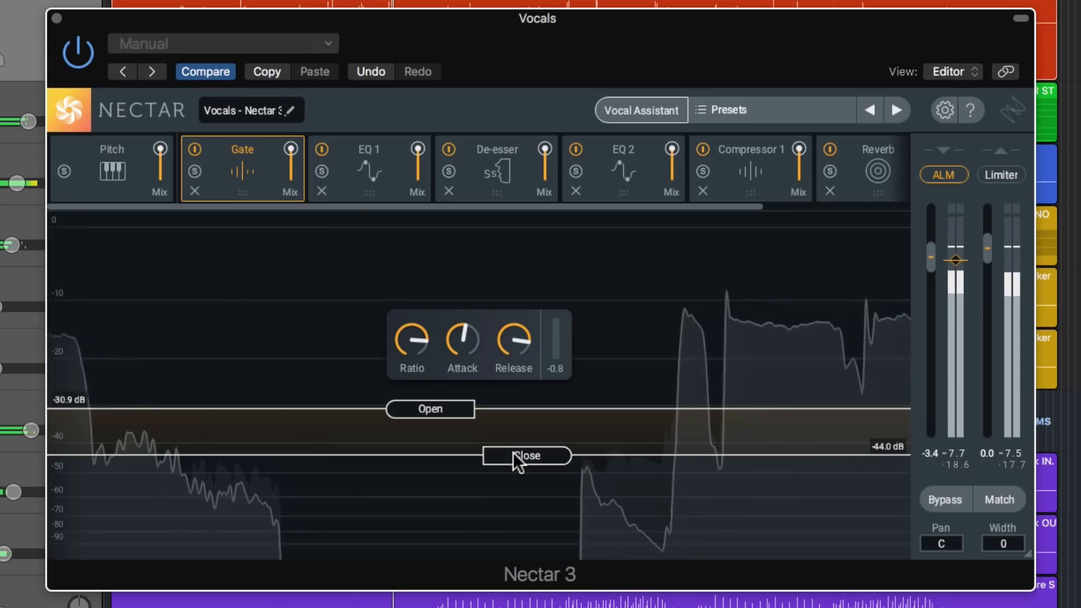
# Boost the highest band of EQ 1 and slightly raise the De-esser threshold.
pyautogui.click(393, 187)
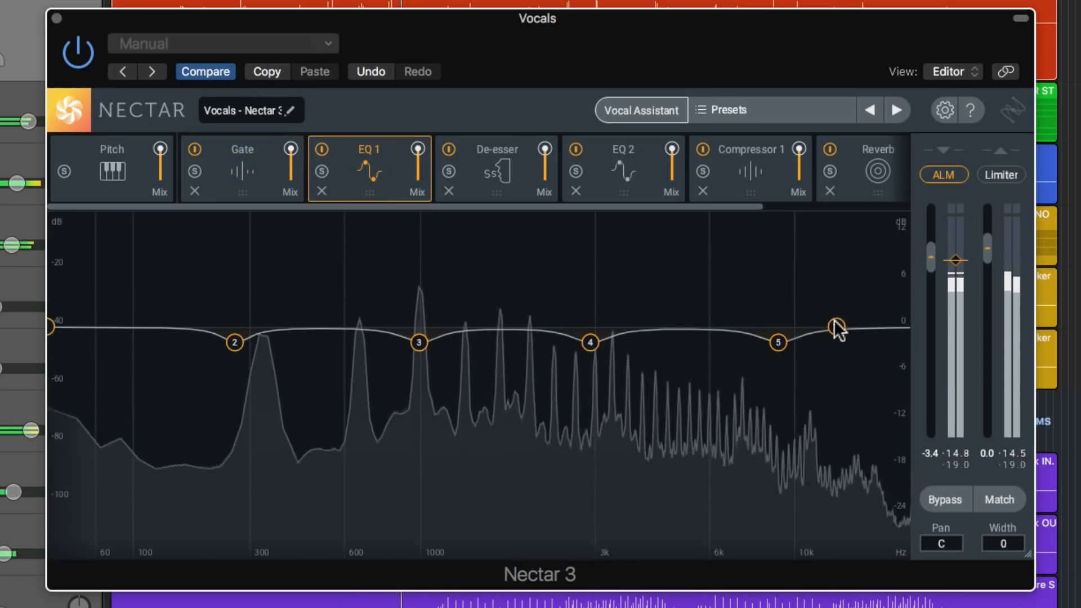
pyautogui.moveTo(834, 328); pyautogui.dragTo(810, 302)
pyautogui.click(508, 160)
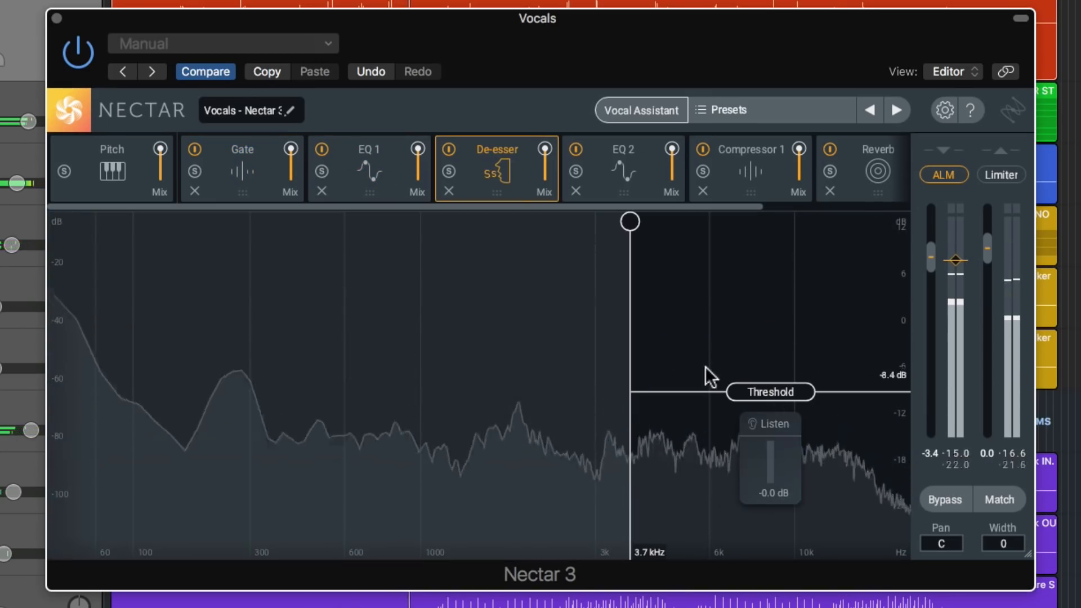
pyautogui.moveTo(759, 389); pyautogui.dragTo(757, 380)
# Reshape EQ 2's band 11 high shelf to about 7.6 kHz with a boost, and enable its dynamic gain mode.
pyautogui.click(630, 172)
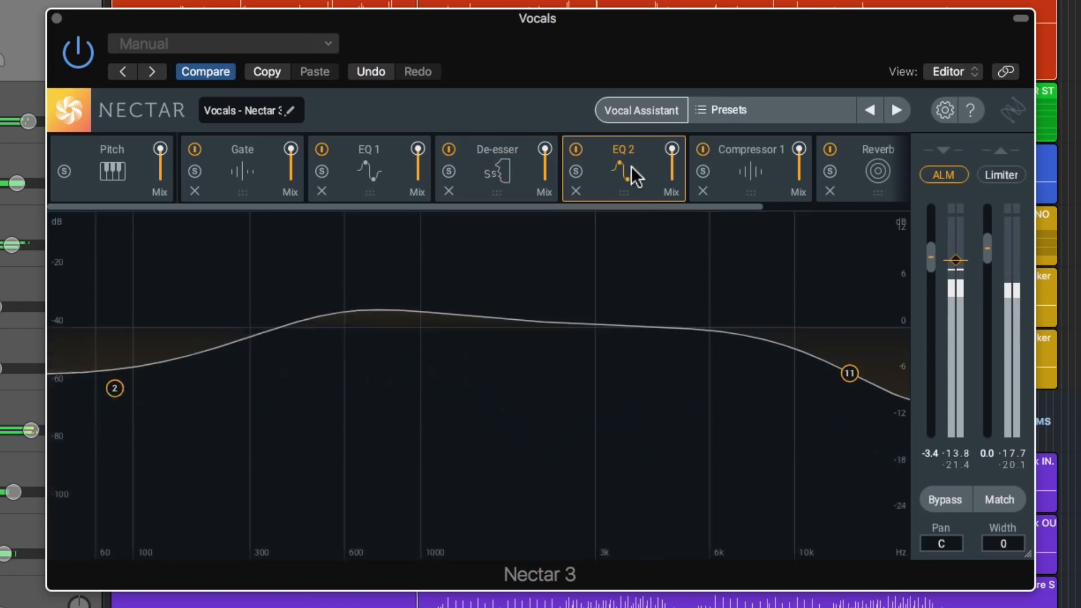
pyautogui.moveTo(848, 371); pyautogui.dragTo(747, 303)
pyautogui.click(702, 254)
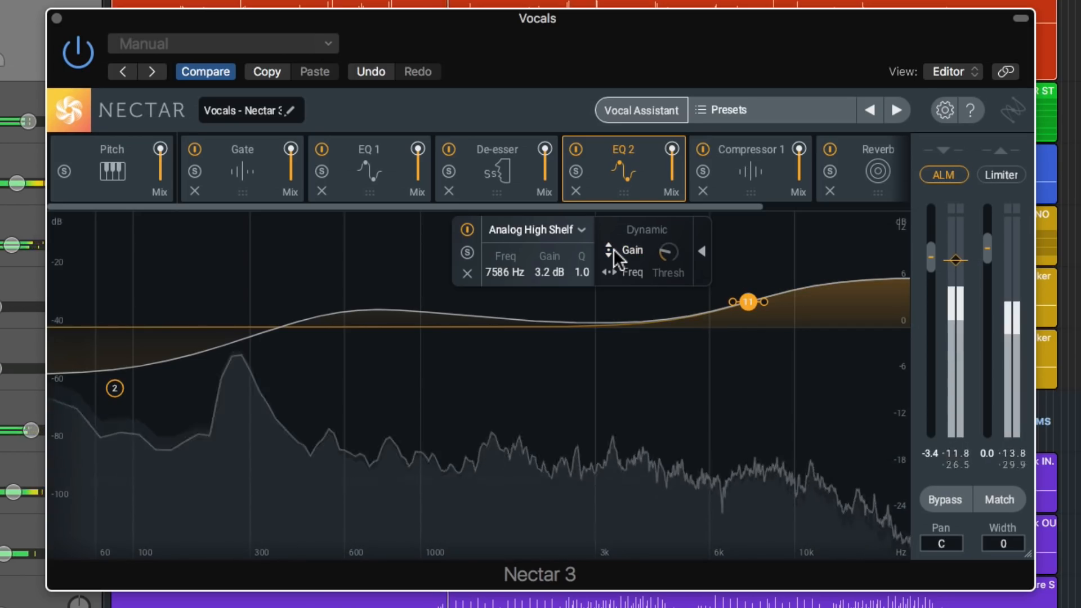
pyautogui.click(612, 249)
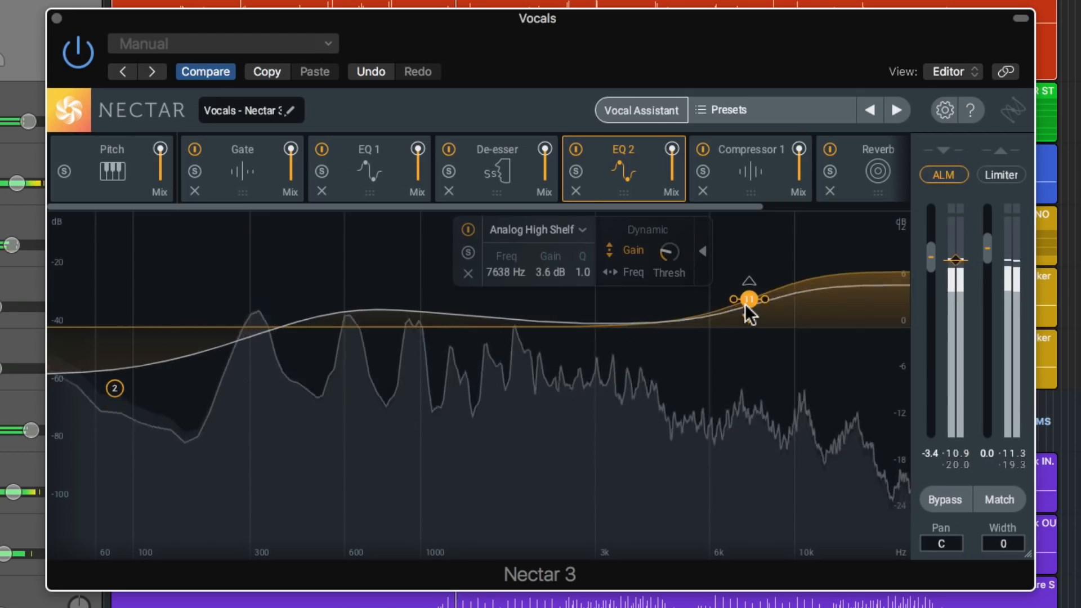
# Add a bell band in EQ 2 at about 3147 Hz with 3.1 dB gain and turn on its dynamic Freq mode.
pyautogui.click(613, 322)
pyautogui.moveTo(610, 309); pyautogui.dragTo(599, 288)
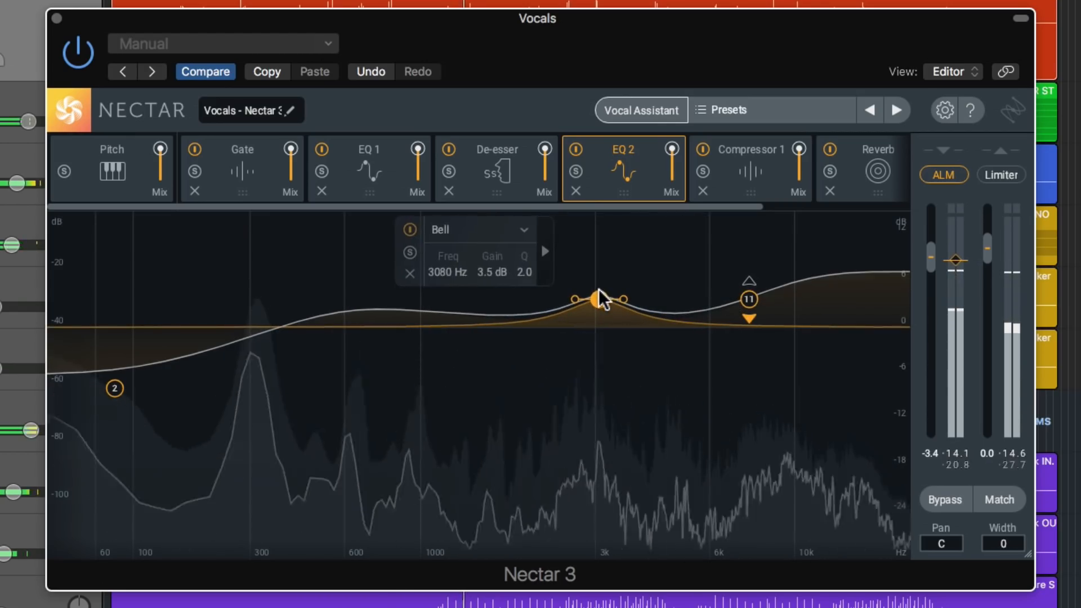
pyautogui.click(542, 250)
pyautogui.click(467, 271)
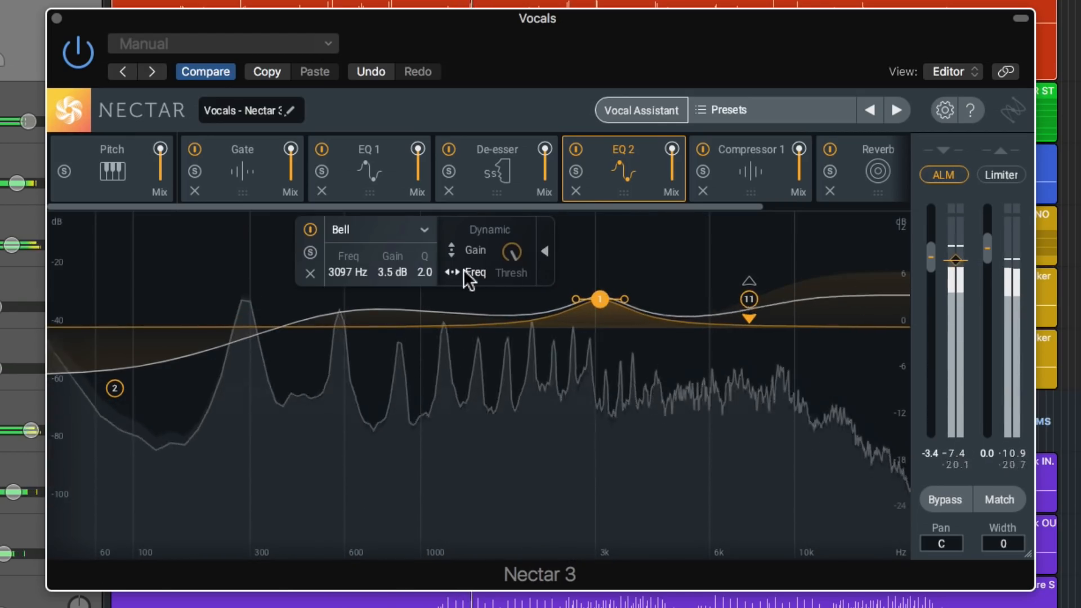
pyautogui.moveTo(599, 300); pyautogui.dragTo(595, 304)
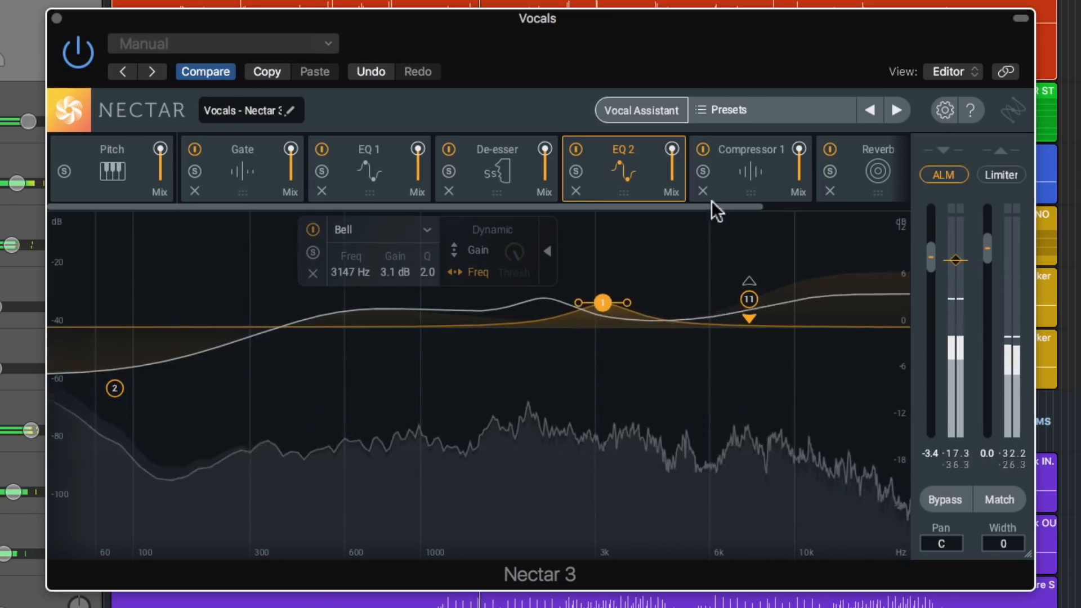
# Choose the Optical type for Compressor 1 and set its threshold to -16.6 dB.
pyautogui.click(749, 172)
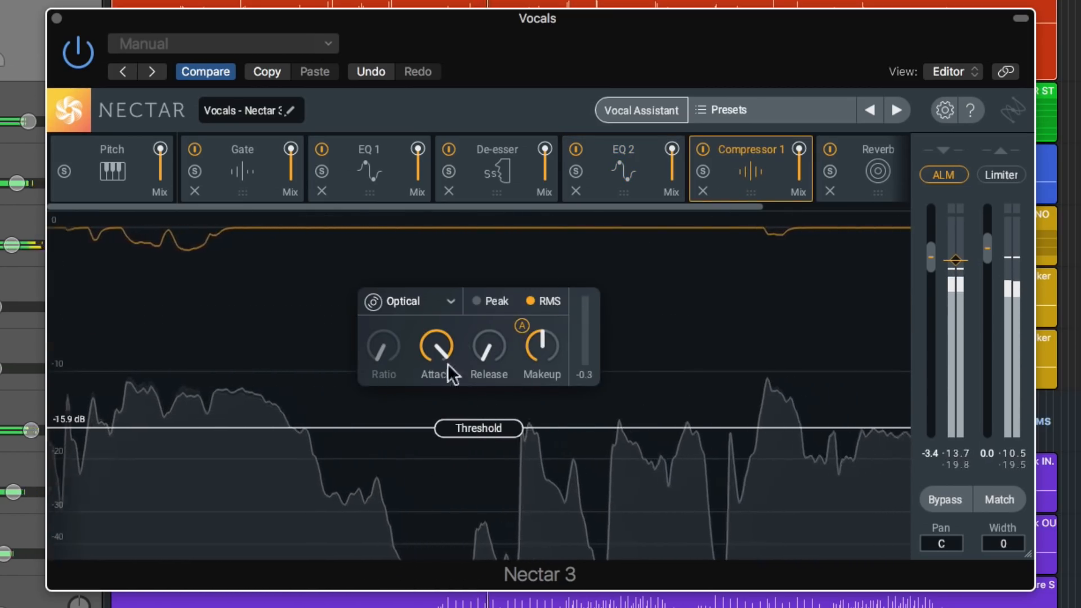
pyautogui.click(421, 301)
pyautogui.click(418, 377)
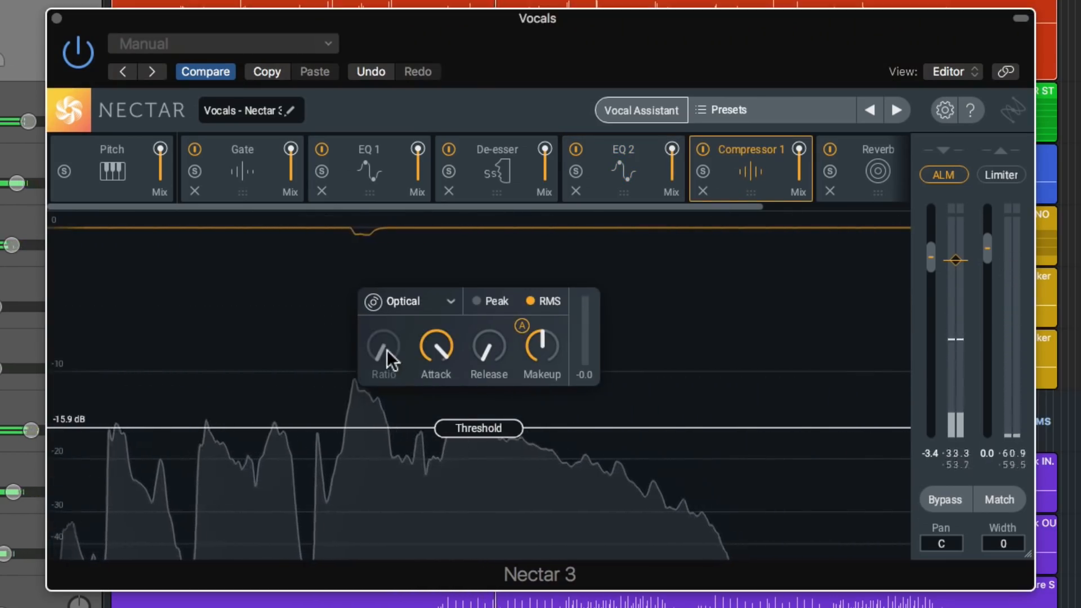
pyautogui.moveTo(495, 422); pyautogui.dragTo(493, 427)
# Open the Reverb module at the end of the chain and set its mix to 27.
pyautogui.moveTo(741, 207); pyautogui.dragTo(848, 206)
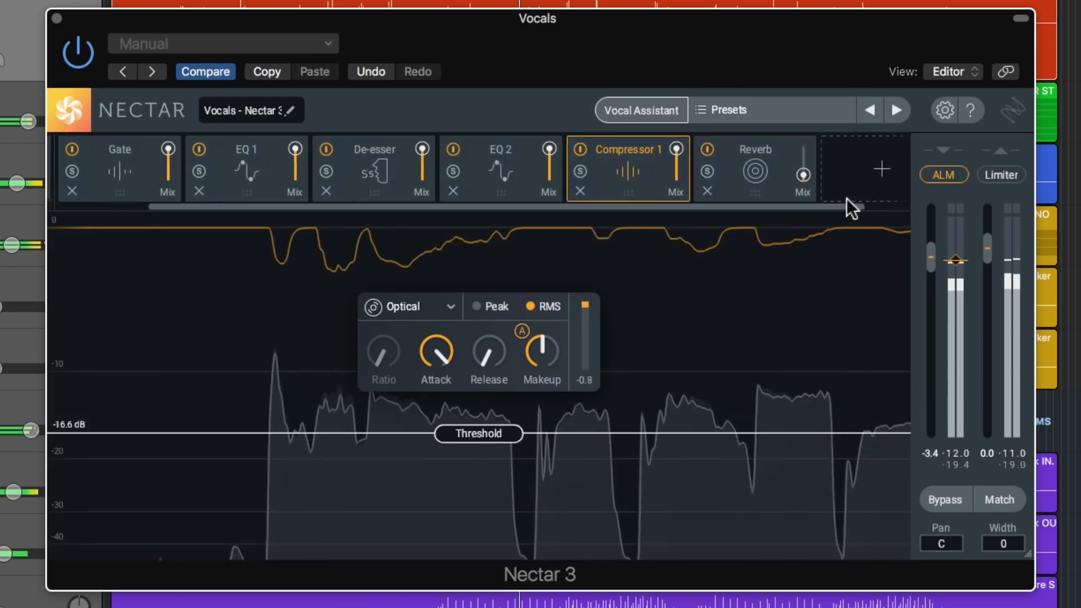
pyautogui.click(777, 185)
pyautogui.moveTo(804, 175); pyautogui.dragTo(805, 171)
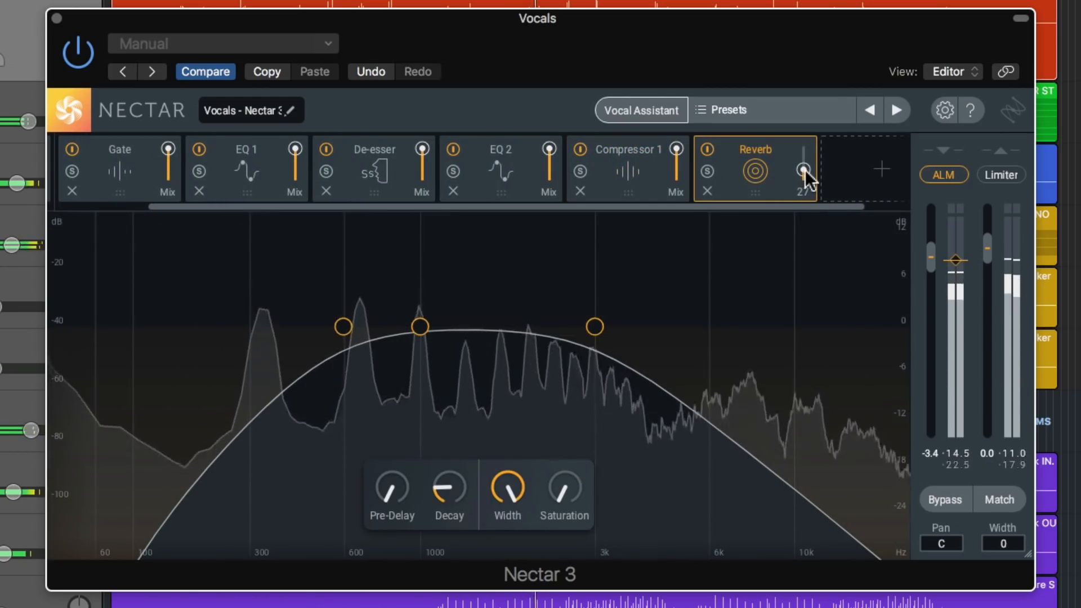
# Adjust the input gain, set the ALM target level to -10.9, and compare the vocal with and without bypass.
pyautogui.moveTo(926, 268); pyautogui.dragTo(930, 239)
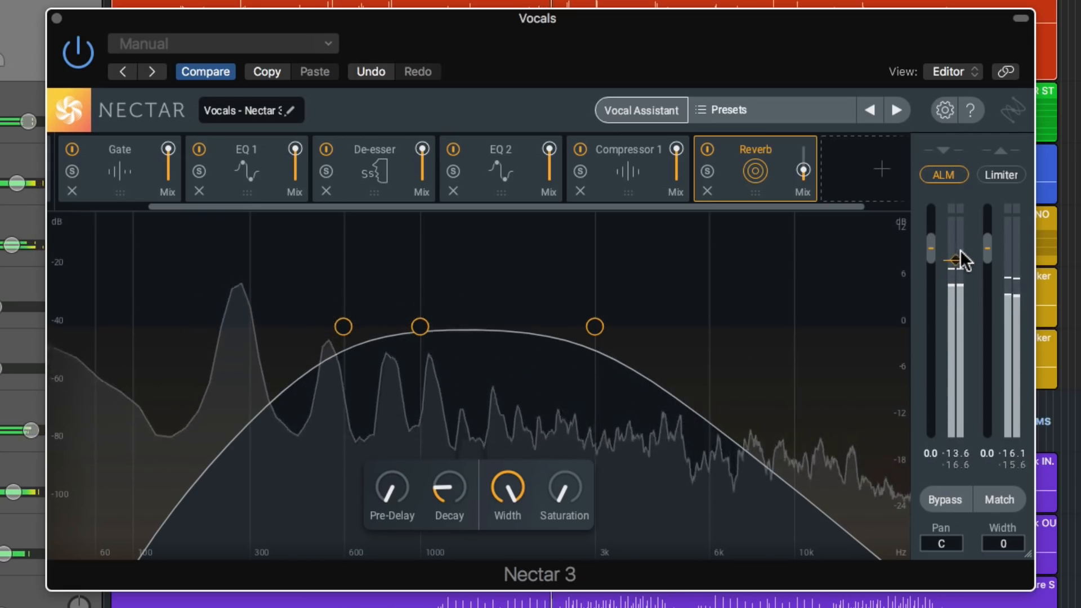
pyautogui.moveTo(954, 256)
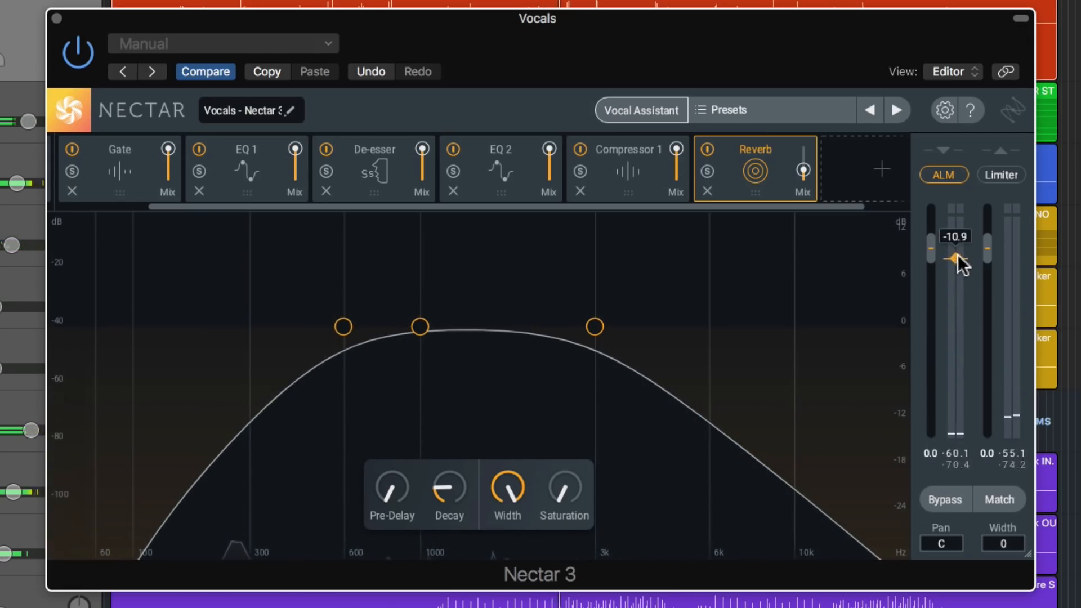
pyautogui.moveTo(929, 251)
pyautogui.mouseDown()
pyautogui.moveTo(931, 263)
pyautogui.moveTo(931, 251)
pyautogui.mouseUp()
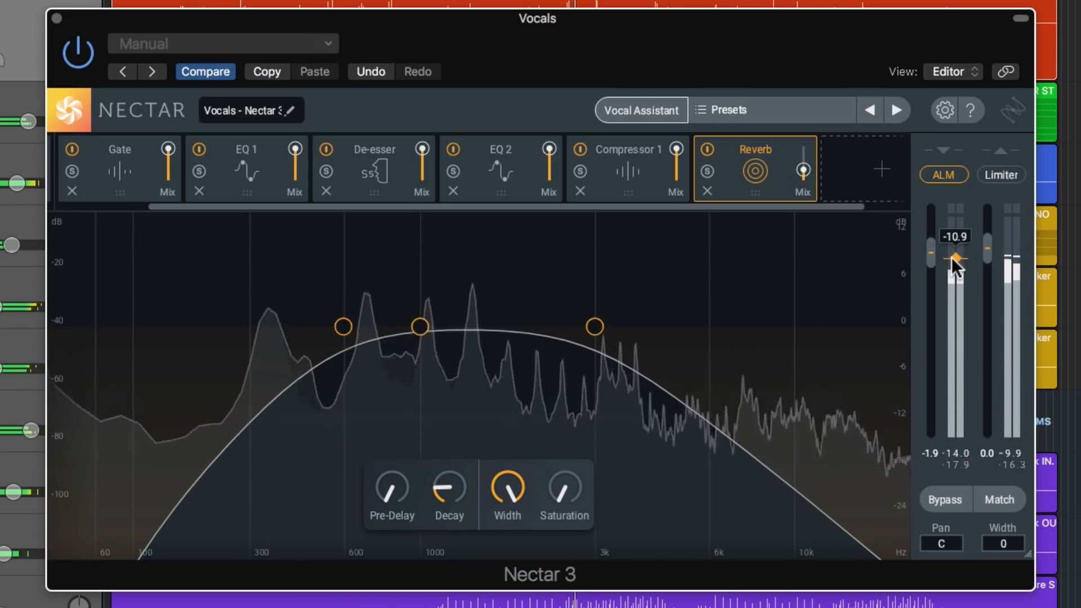
pyautogui.click(956, 503)
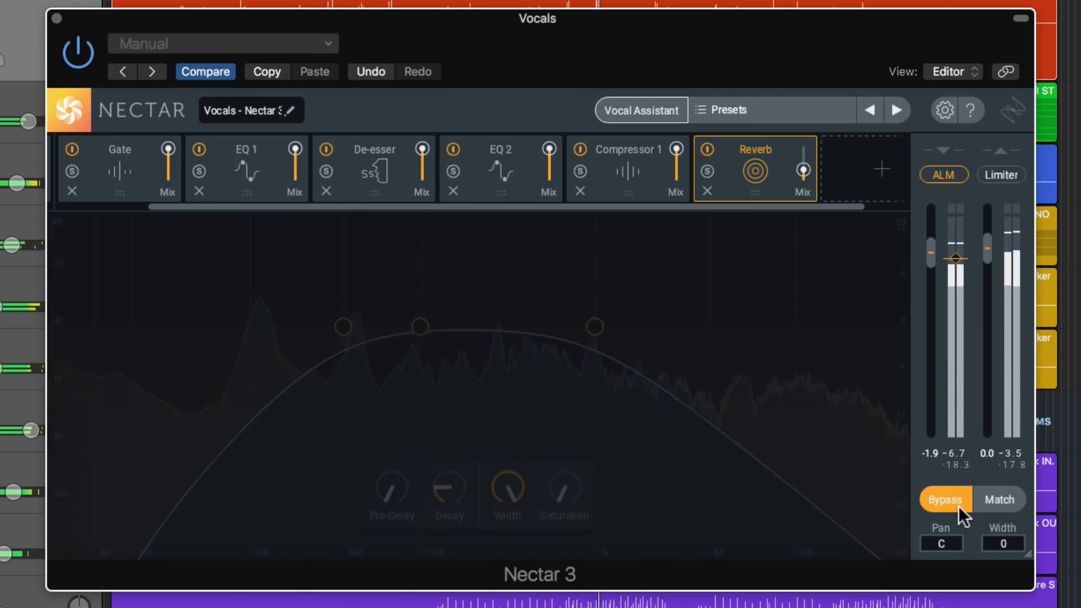
pyautogui.click(957, 504)
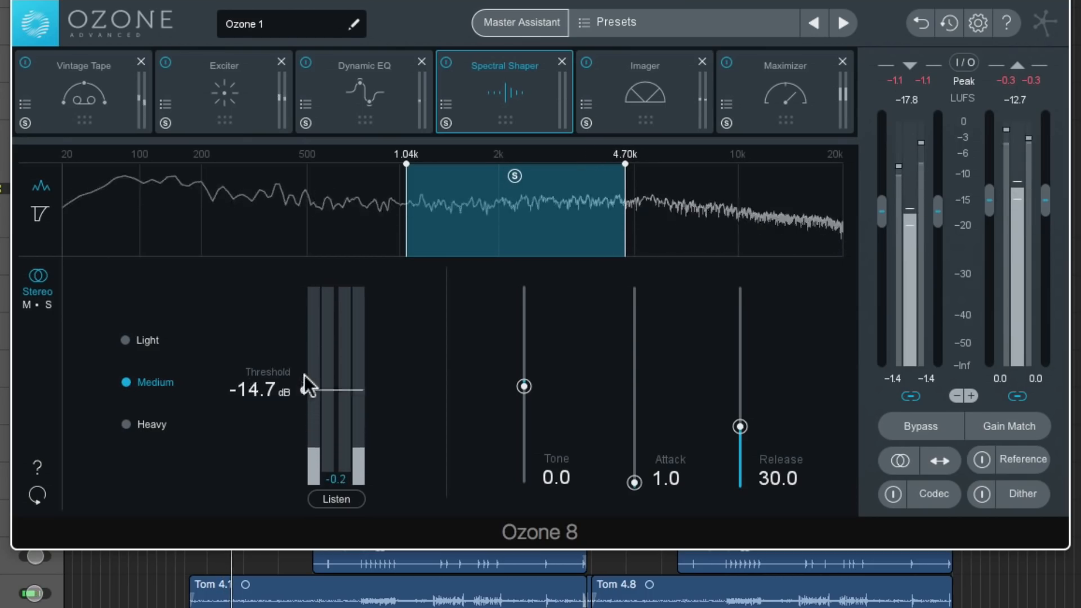
# In Ozone 8's Spectral Shaper, lower the threshold and shift the processed frequency region upward.
pyautogui.moveTo(313, 396); pyautogui.dragTo(313, 406)
pyautogui.moveTo(490, 225); pyautogui.dragTo(521, 224)
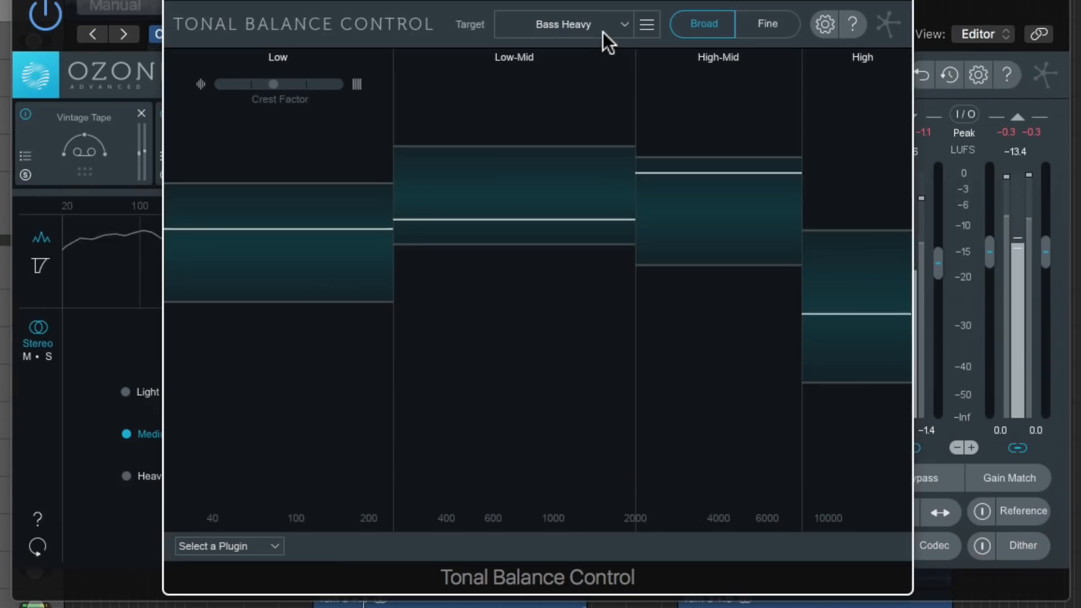
# In Tonal Balance Control, set the target to Modern and switch to the Fine view.
pyautogui.click(603, 32)
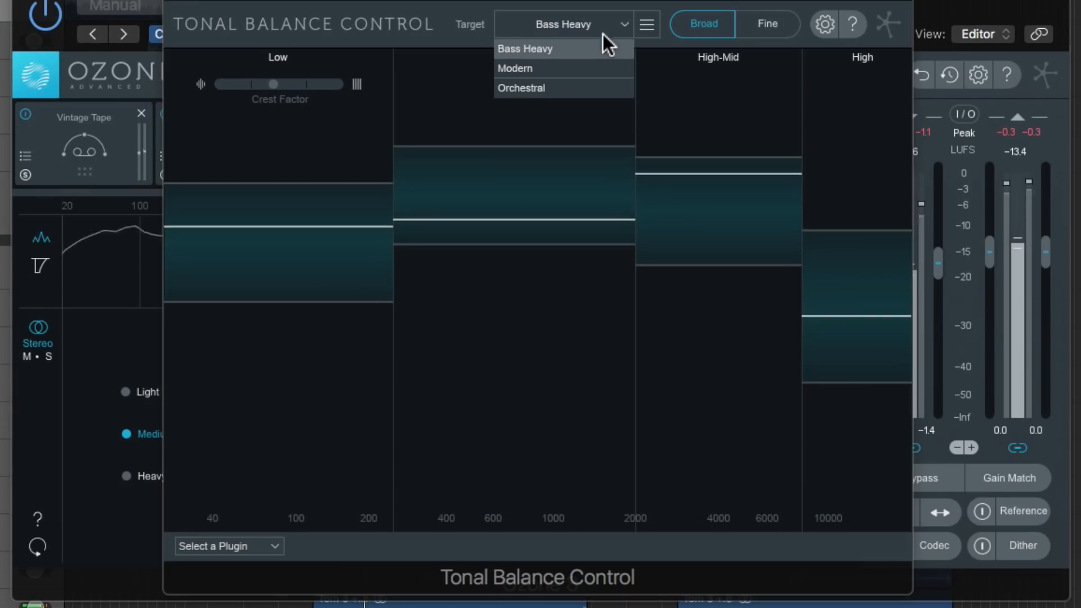
pyautogui.click(590, 67)
pyautogui.click(768, 23)
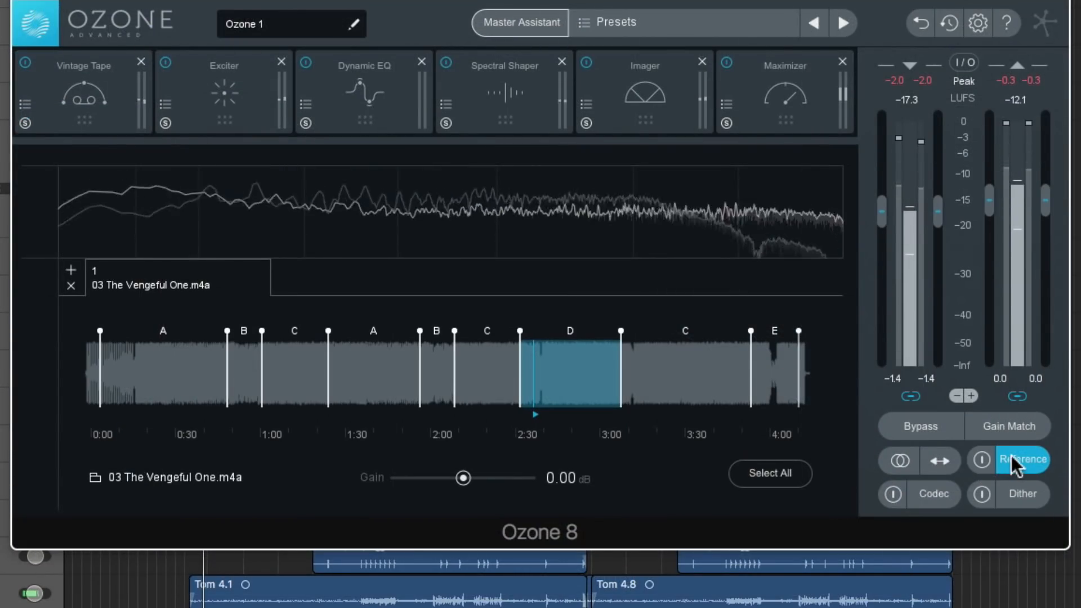
# Compare the mix with the reference track 03 The Vengeful One.m4a in Ozone 8 by toggling reference playback.
pyautogui.click(985, 458)
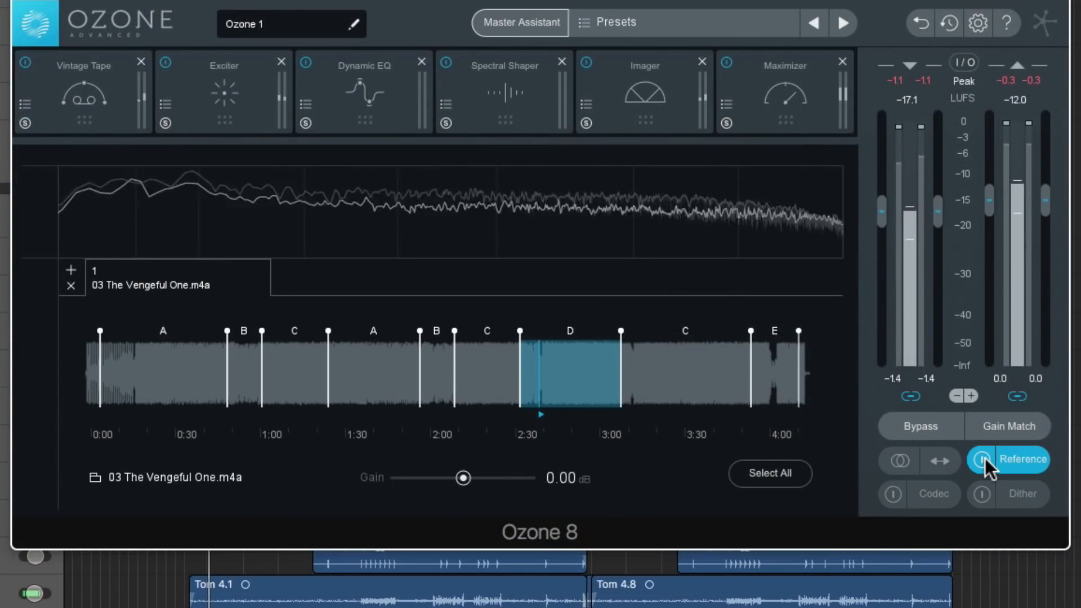
pyautogui.click(985, 458)
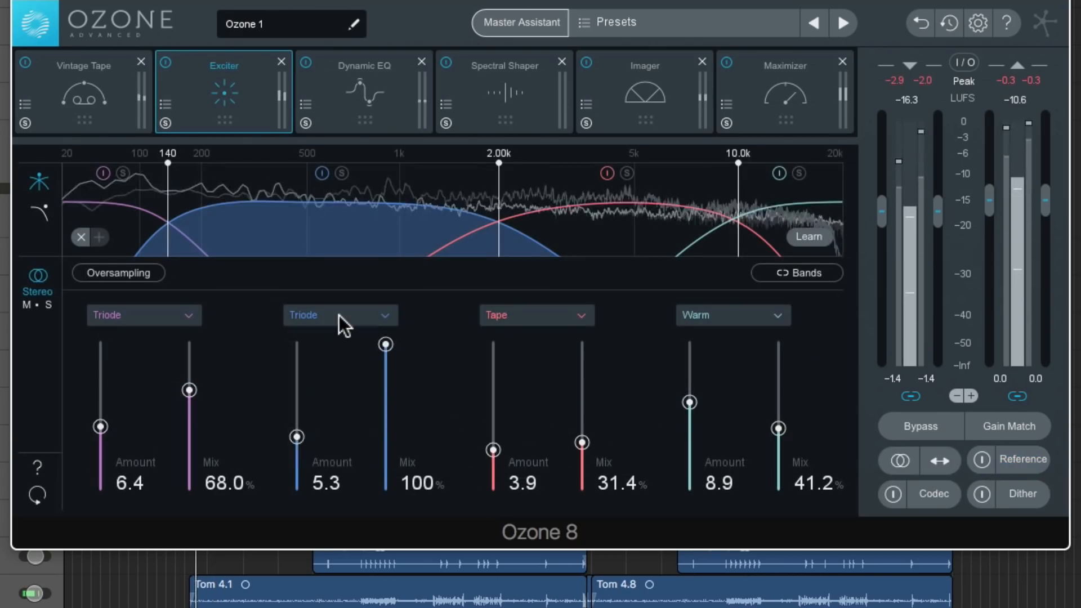
# Change the Exciter's second band to Tube and deepen the Dynamic EQ's Band 3 cut near 958 Hz.
pyautogui.click(339, 315)
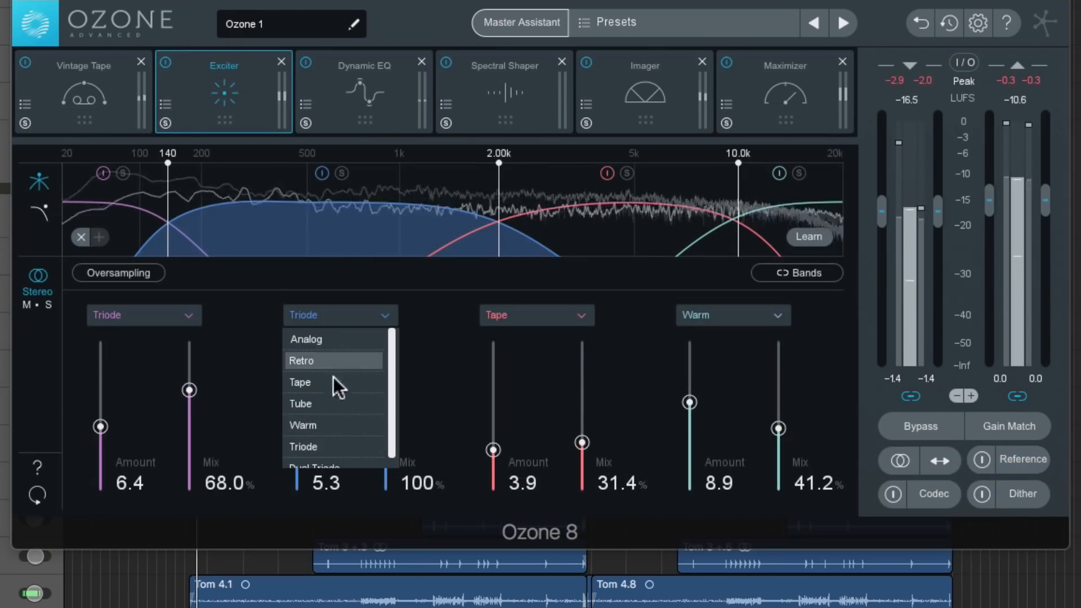
pyautogui.click(340, 403)
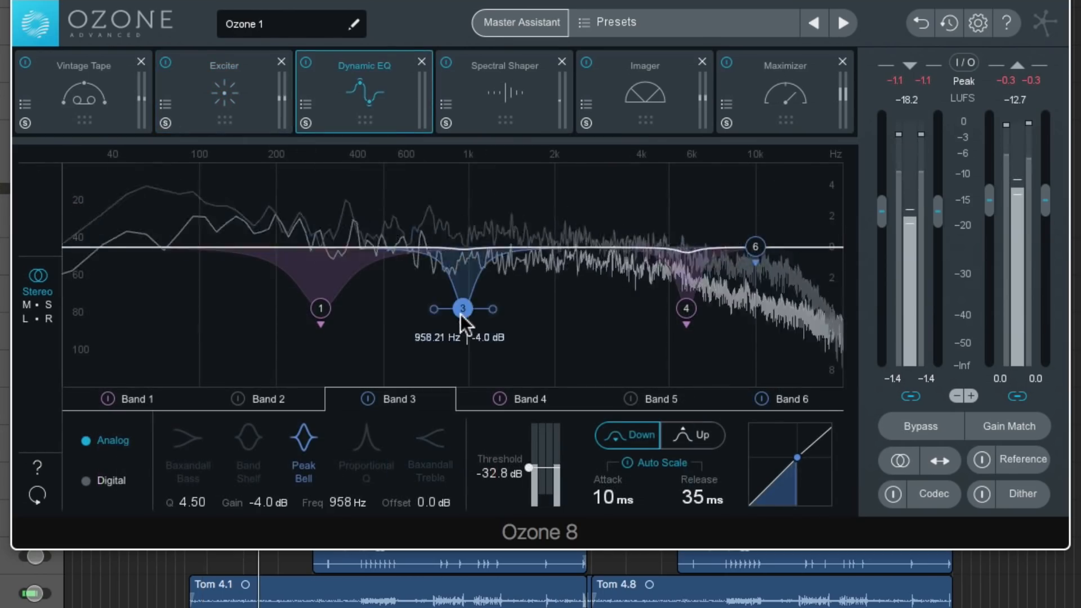
pyautogui.moveTo(461, 314); pyautogui.dragTo(459, 320)
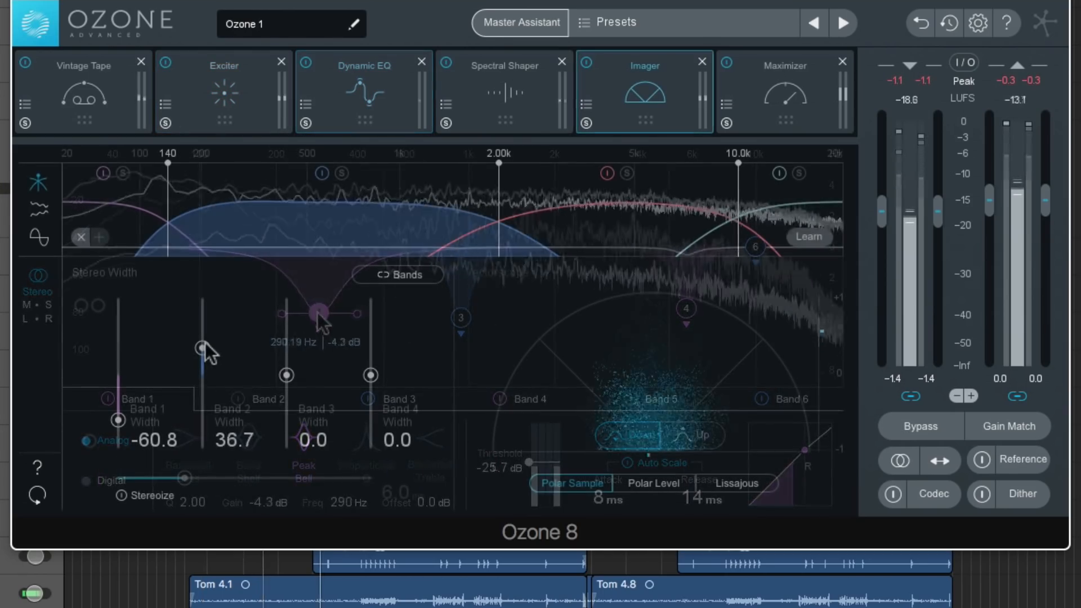
# Set the Imager widths to 41.8 for Band 2 and 49.4 for Band 4, and check the curve in Tonal Balance Control.
pyautogui.moveTo(202, 348); pyautogui.dragTo(201, 343)
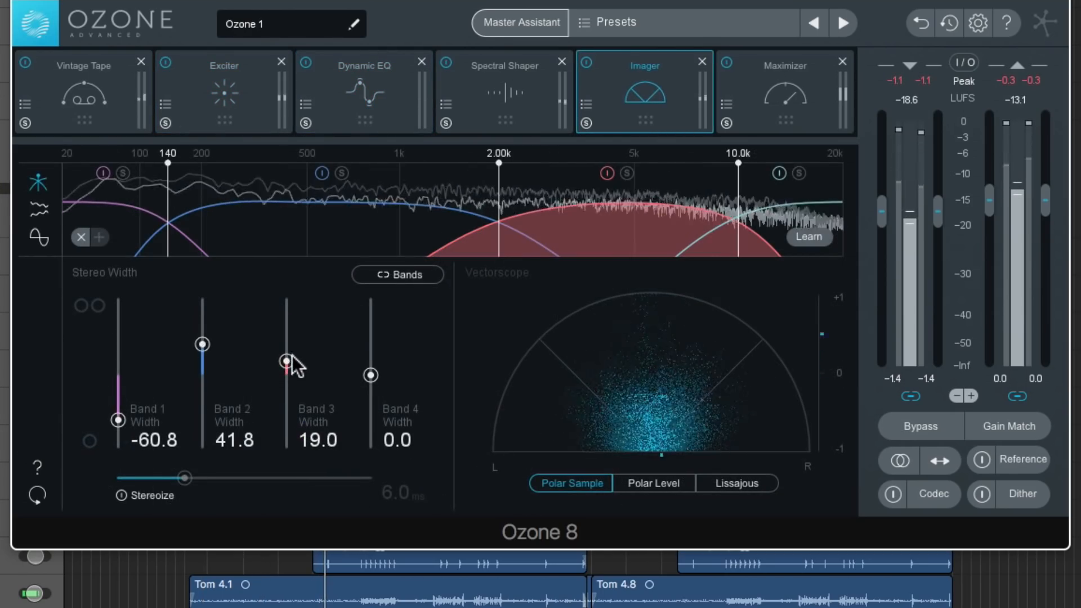
pyautogui.moveTo(372, 375); pyautogui.dragTo(425, 338)
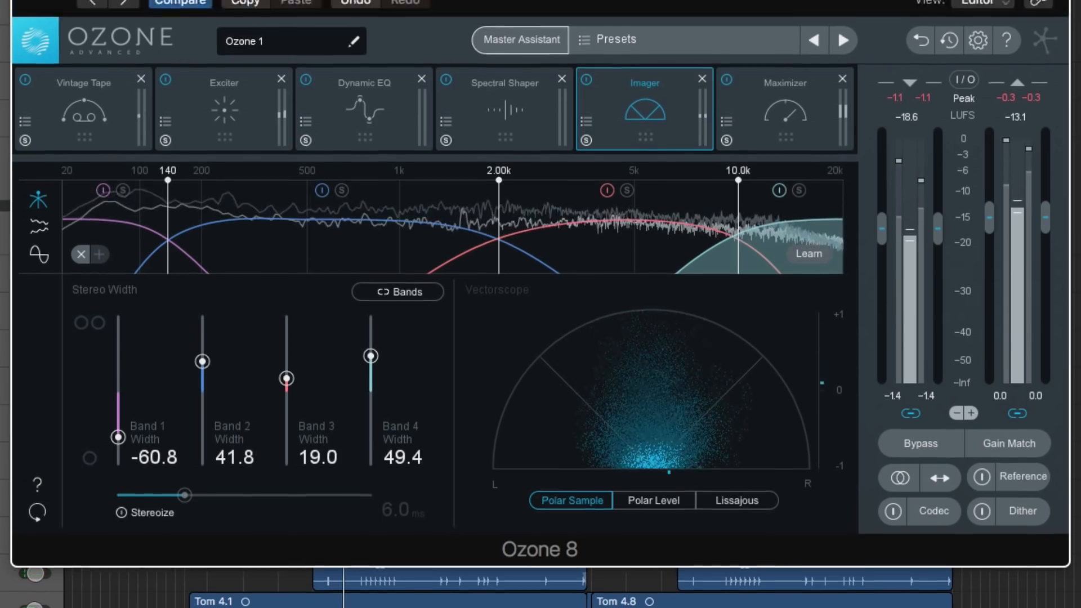
pyautogui.press('super+grave')
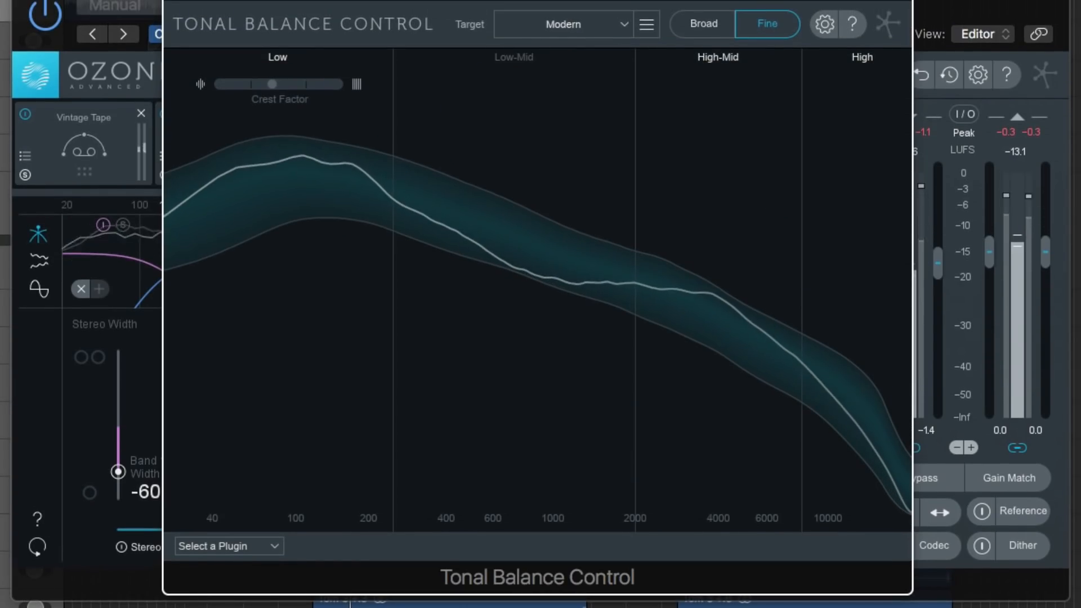
pyautogui.press('super+grave')
# In Vintage Tape, set Bias to -1.0, adjust Harmonics, and lower High Emphasis.
pyautogui.moveTo(457, 325); pyautogui.dragTo(477, 393)
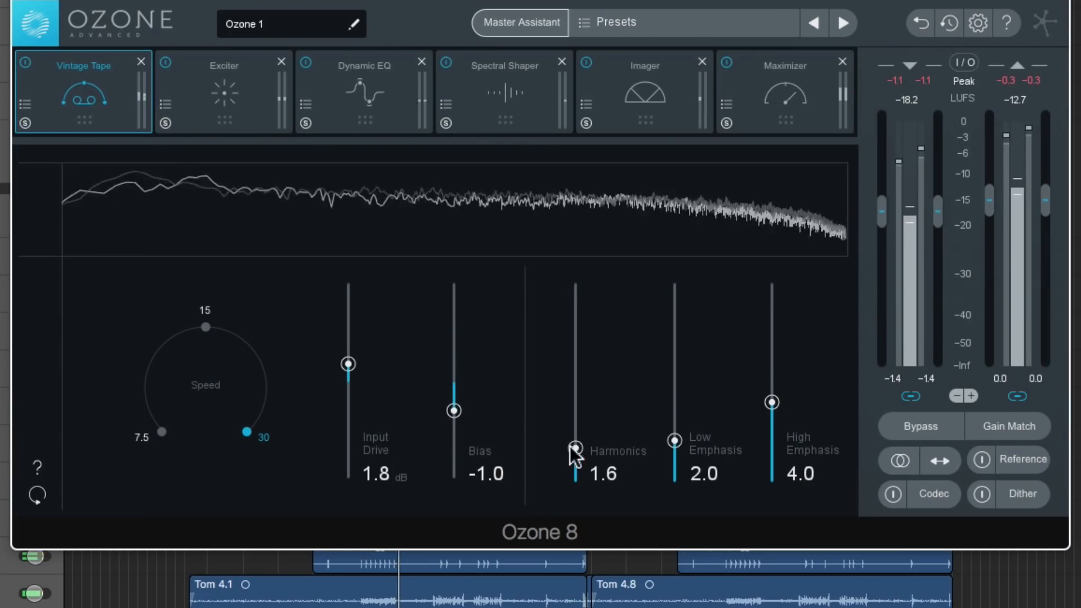
pyautogui.scroll(-3, 608, 434)
pyautogui.scroll(-3, 679, 451)
pyautogui.moveTo(772, 402); pyautogui.dragTo(771, 434)
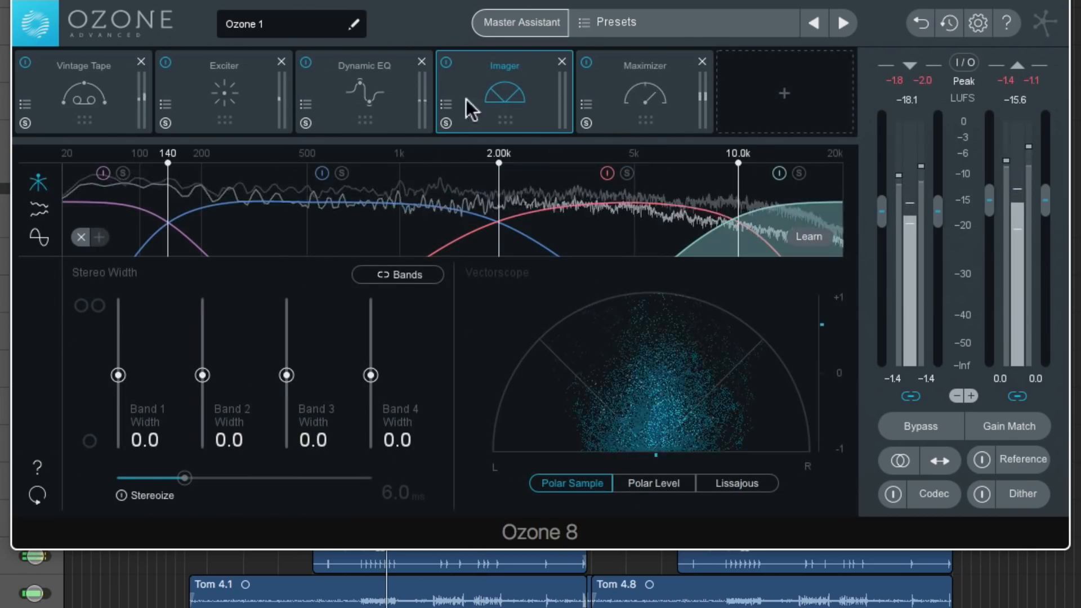
# In the Imager, narrow Band 1 to -64.6, set Band 3 to 21.5, and widen Bands 2 and 4.
pyautogui.moveTo(117, 375); pyautogui.dragTo(118, 422)
pyautogui.moveTo(202, 375)
pyautogui.mouseDown()
pyautogui.moveTo(214, 331)
pyautogui.moveTo(222, 349)
pyautogui.mouseUp()
pyautogui.moveTo(287, 375); pyautogui.dragTo(288, 360)
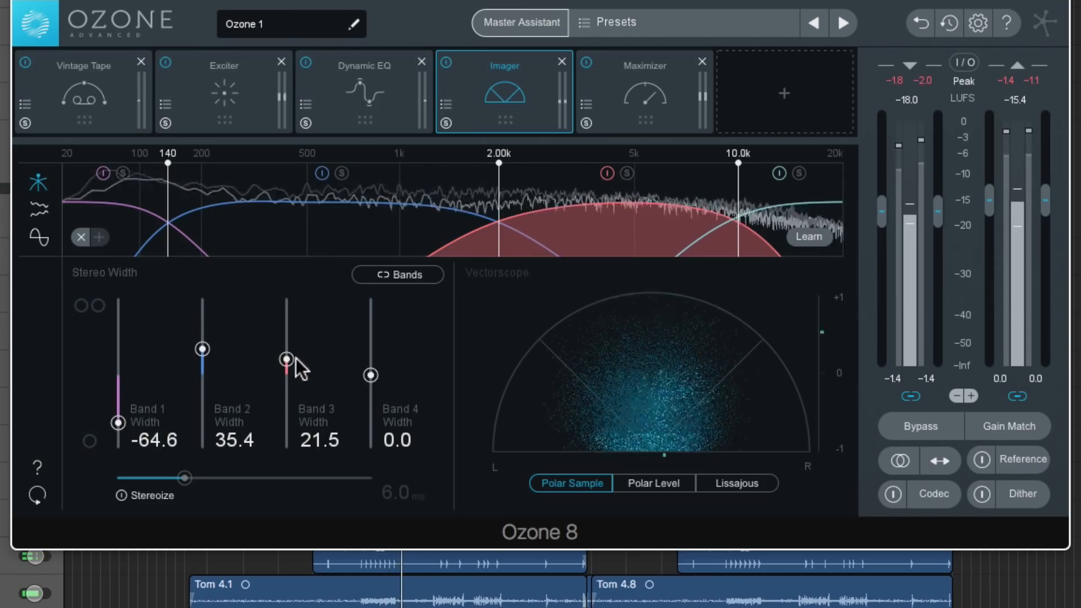
pyautogui.moveTo(370, 376); pyautogui.dragTo(385, 349)
pyautogui.moveTo(203, 349); pyautogui.dragTo(206, 353)
# Lower the Maximizer threshold to -3.6 dB and review the Imager and Dynamic EQ modules.
pyautogui.click(667, 107)
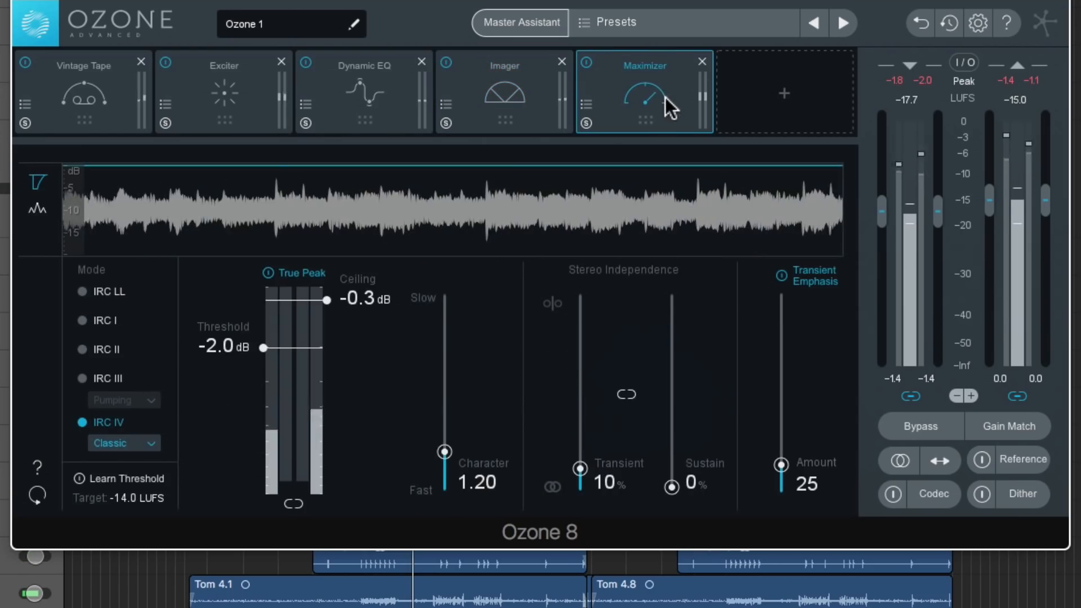
pyautogui.moveTo(265, 345); pyautogui.dragTo(260, 377)
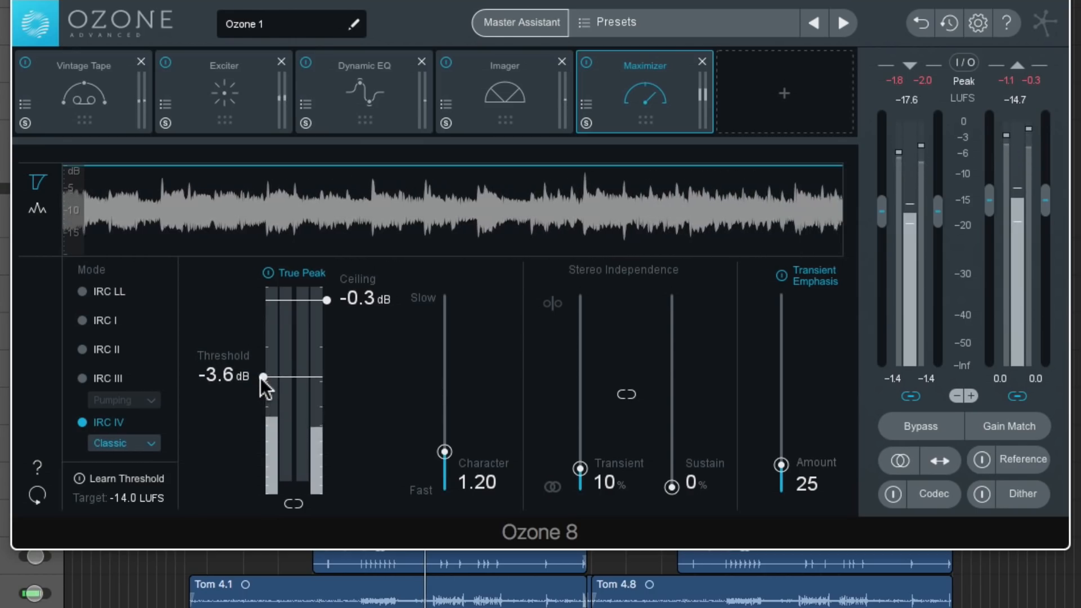
pyautogui.click(483, 96)
pyautogui.click(352, 84)
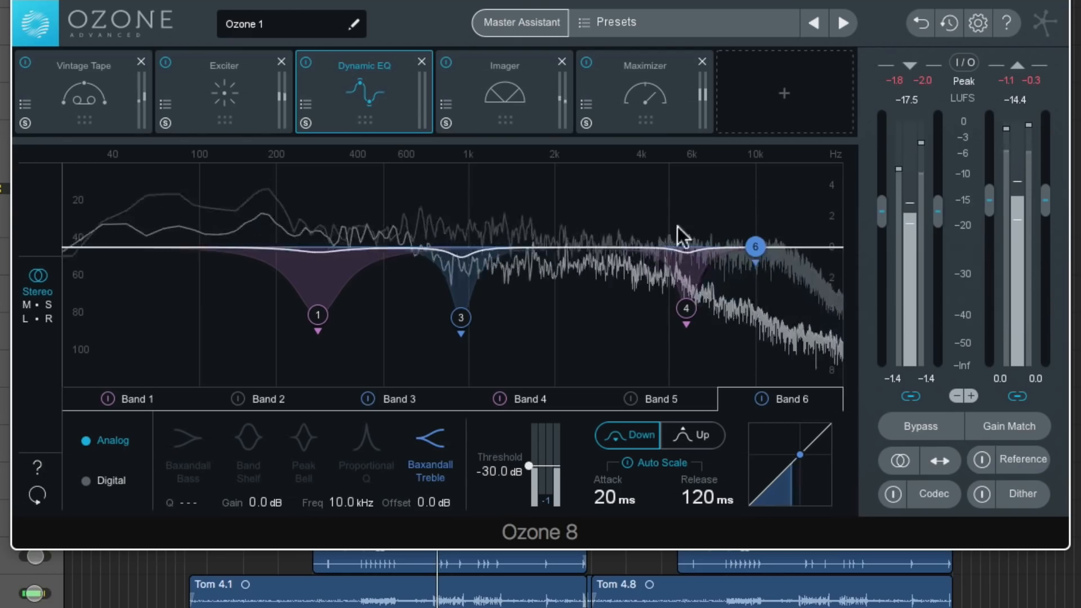
pyautogui.moveTo(745, 271); pyautogui.dragTo(747, 273)
# In Vintage Tape, reduce Harmonics to 0.8 and High Emphasis to 1.5, and set Low Emphasis to 2.4.
pyautogui.click(237, 104)
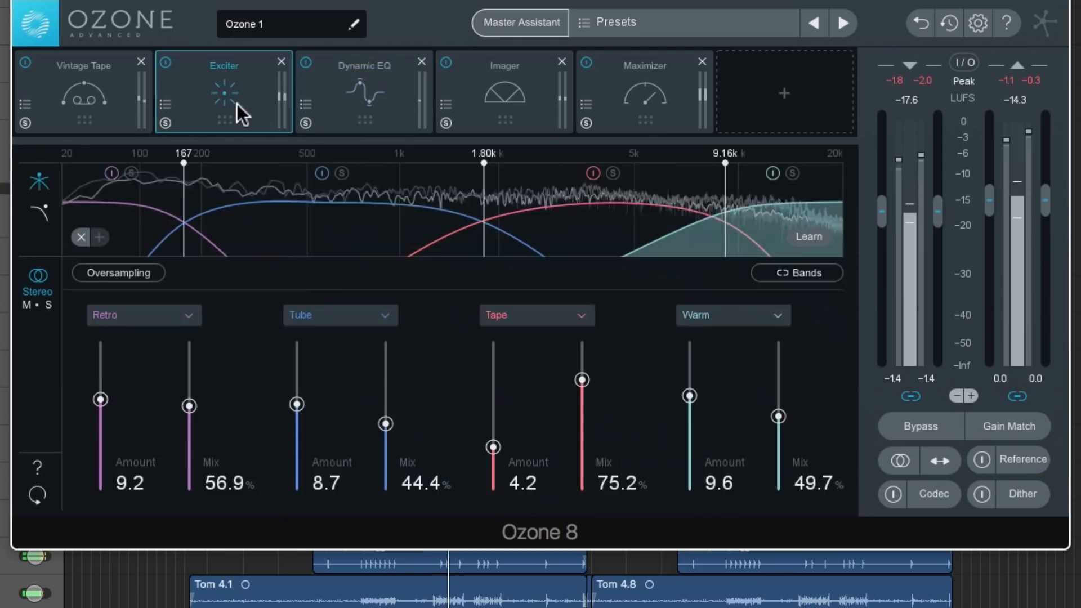
pyautogui.click(104, 93)
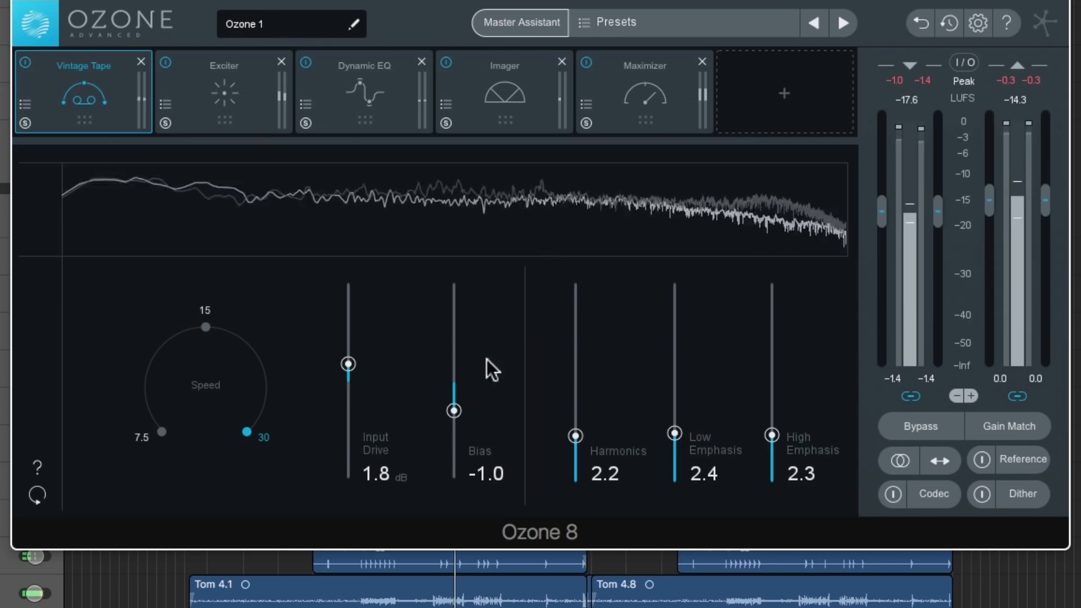
pyautogui.moveTo(575, 436); pyautogui.dragTo(575, 464)
pyautogui.moveTo(772, 435); pyautogui.dragTo(774, 450)
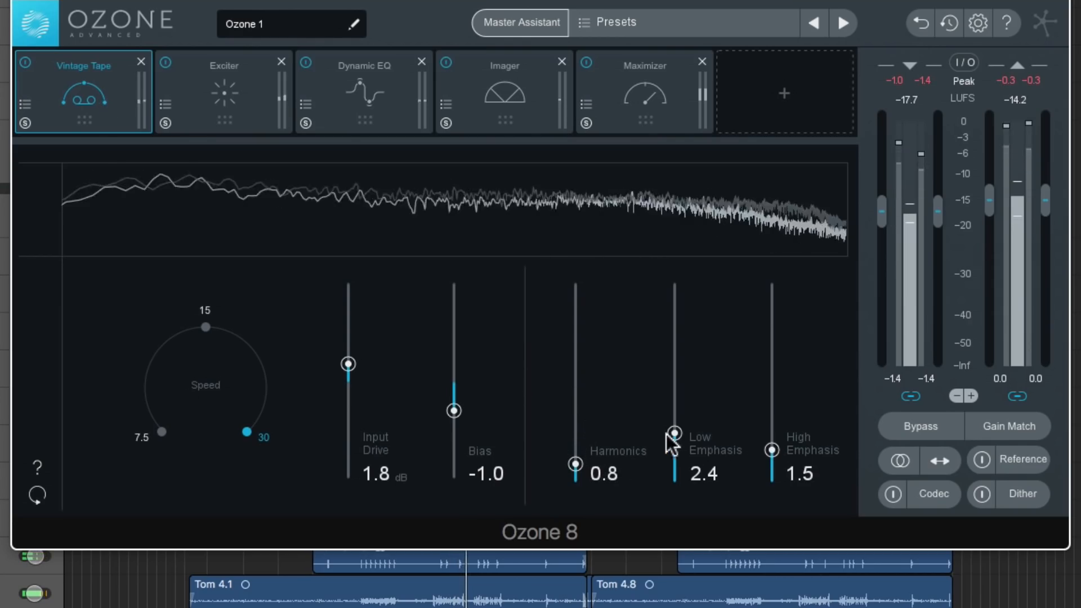
pyautogui.moveTo(678, 432)
pyautogui.mouseDown()
pyautogui.moveTo(683, 421)
pyautogui.moveTo(683, 432)
pyautogui.mouseUp()
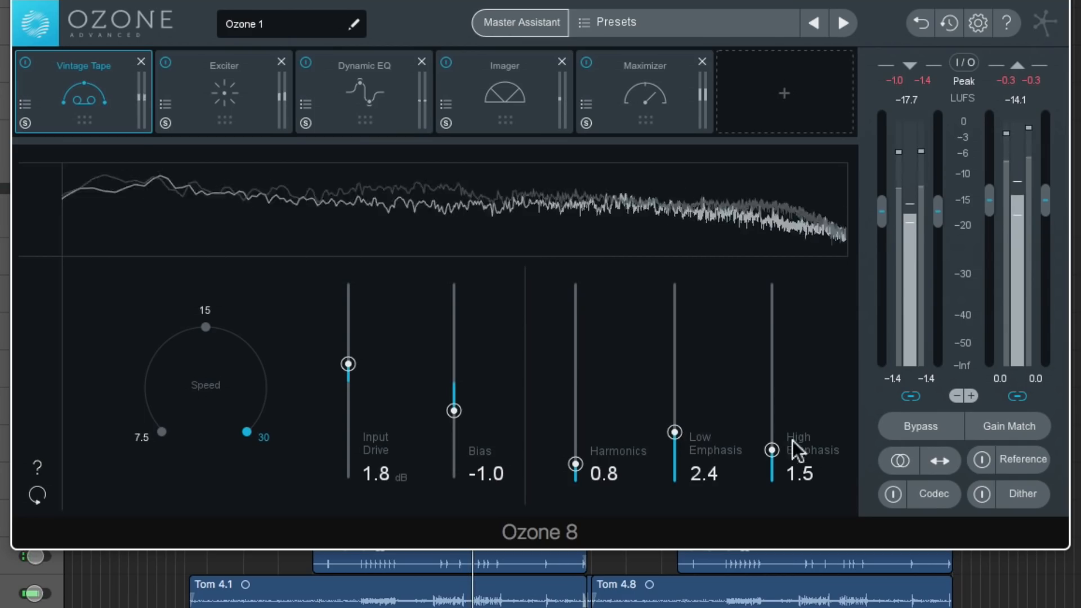
# In the Exciter, set the Retro band to Amount 5.7 and Mix 51.0%, and the Tube band to Amount 6.0 and Mix 47.7%.
pyautogui.click(260, 101)
pyautogui.moveTo(101, 399); pyautogui.dragTo(104, 434)
pyautogui.moveTo(191, 409); pyautogui.dragTo(190, 415)
pyautogui.moveTo(296, 405); pyautogui.dragTo(303, 431)
pyautogui.moveTo(387, 424); pyautogui.dragTo(386, 419)
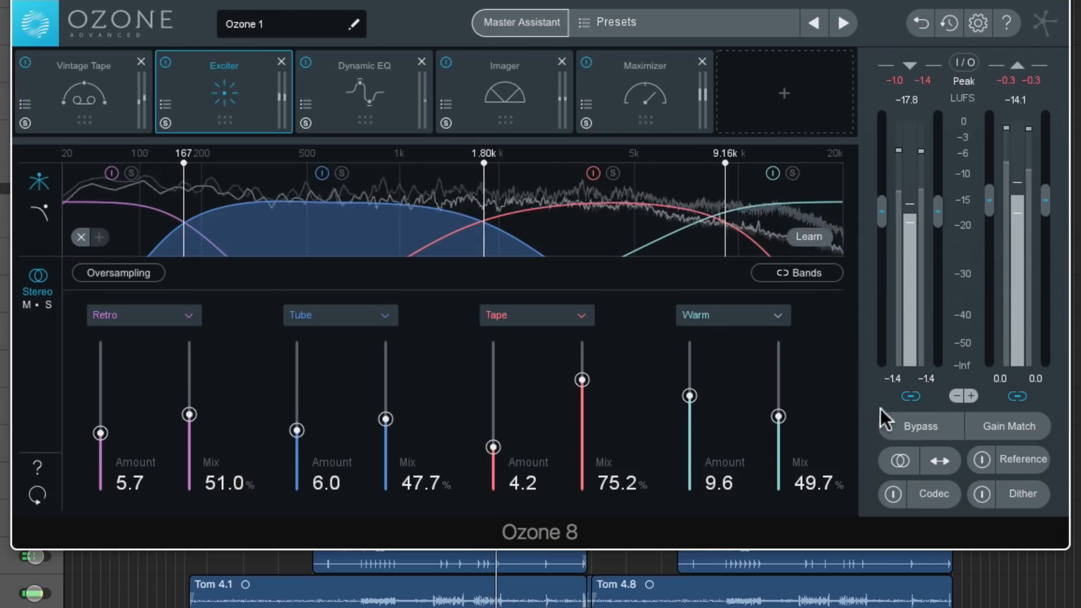
# Compare the processed master against the bypassed signal twice, leaving the processing active.
pyautogui.click(893, 426)
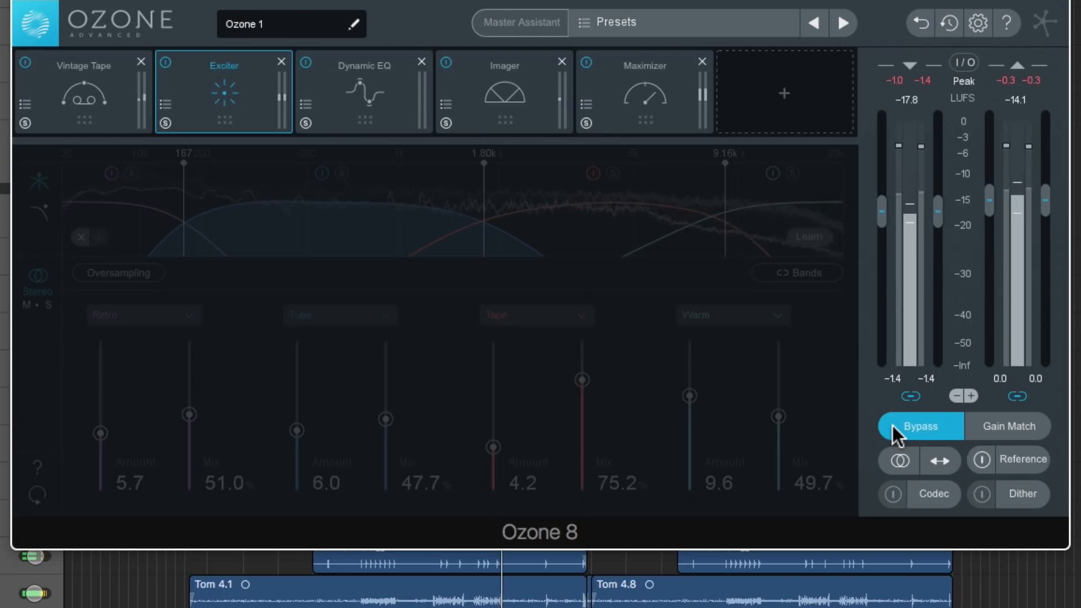
pyautogui.click(893, 426)
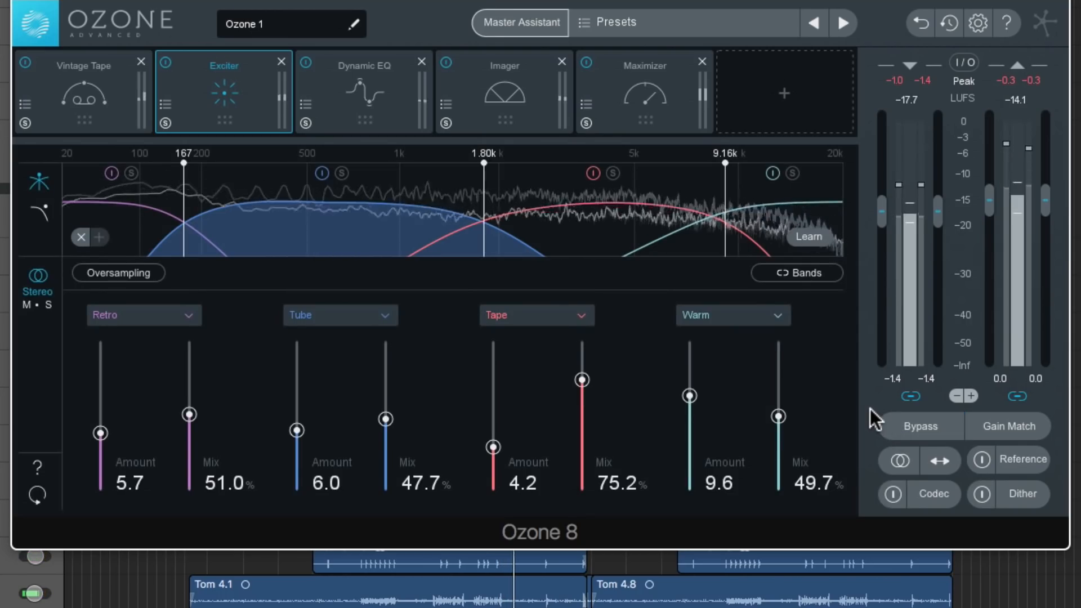
pyautogui.click(891, 424)
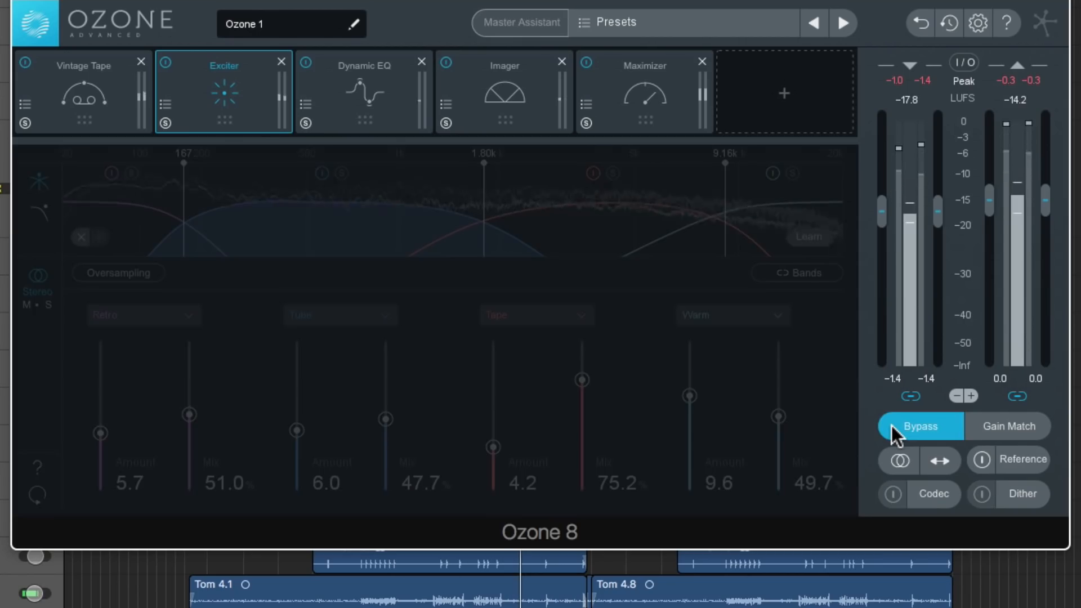
pyautogui.click(890, 424)
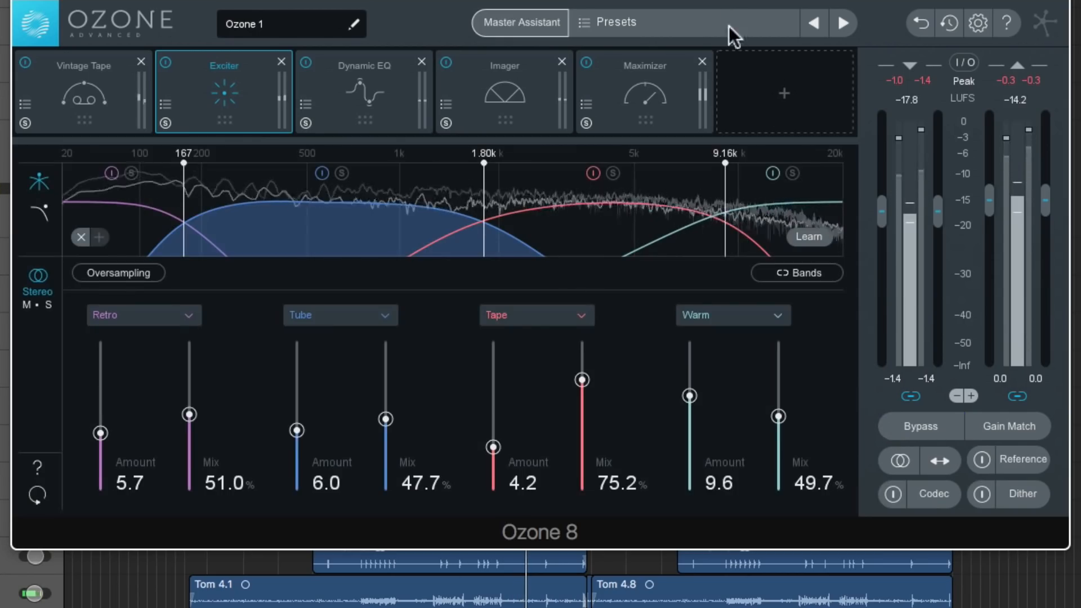
# Add a Spectral Shaper module ahead of the Maximizer and shift its processing range to about 1.15k–4.62k Hz.
pyautogui.click(751, 84)
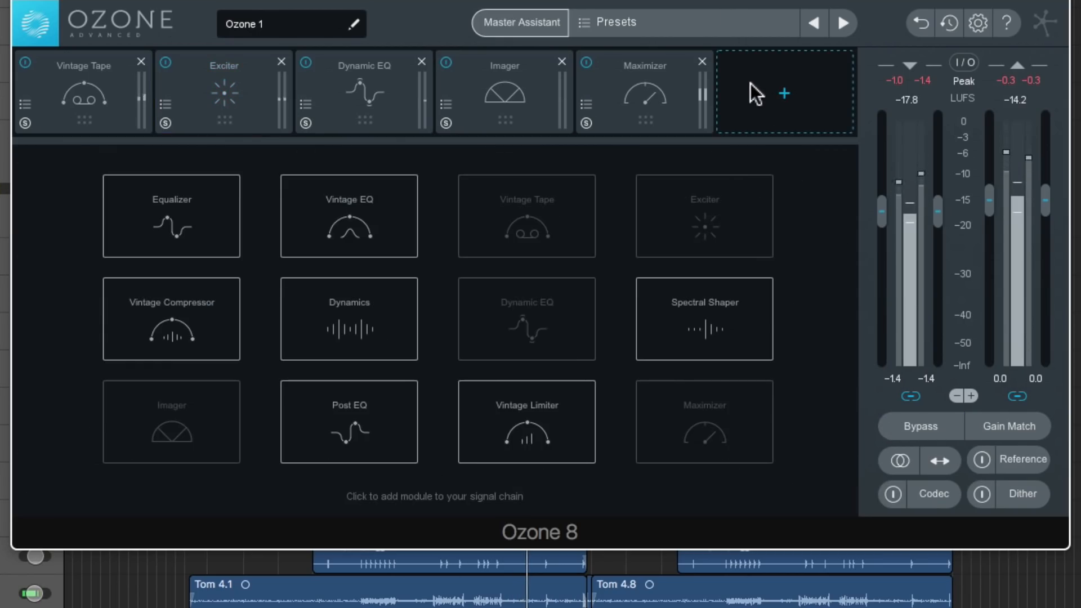
pyautogui.click(697, 304)
pyautogui.moveTo(725, 83); pyautogui.dragTo(650, 83)
pyautogui.moveTo(595, 200); pyautogui.dragTo(514, 201)
# Set the Spectral Shaper's threshold to -19.1 dB, range to 1.16k–4.65k Hz and Tone to 8.7, and compare the chain against bypass.
pyautogui.moveTo(336, 296); pyautogui.dragTo(324, 401)
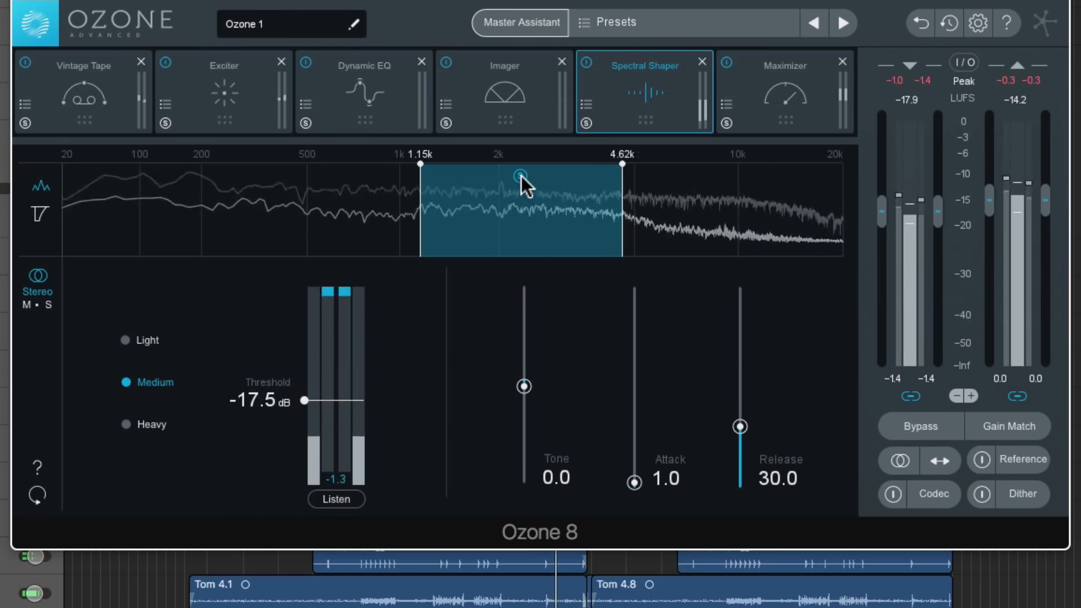
pyautogui.moveTo(533, 203); pyautogui.dragTo(535, 212)
pyautogui.moveTo(304, 400); pyautogui.dragTo(307, 406)
pyautogui.moveTo(524, 386); pyautogui.dragTo(530, 377)
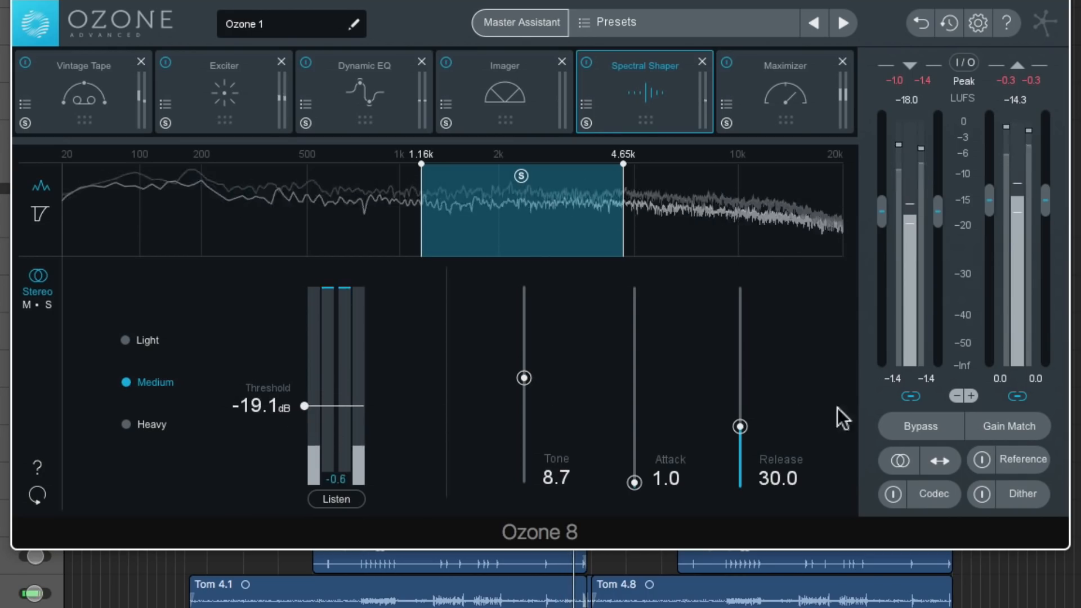
pyautogui.click(906, 427)
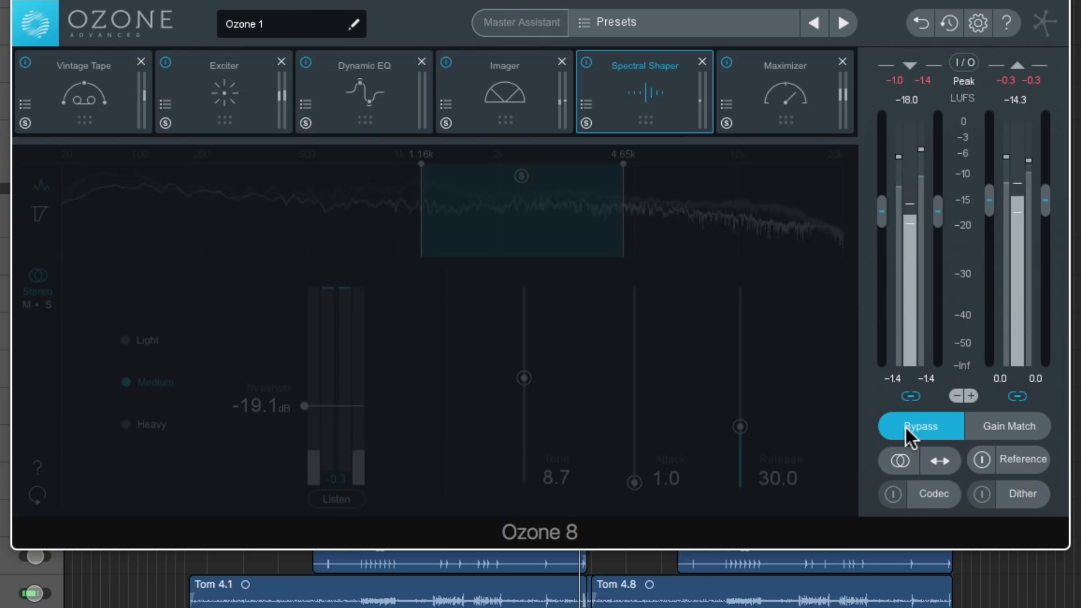
pyautogui.click(905, 427)
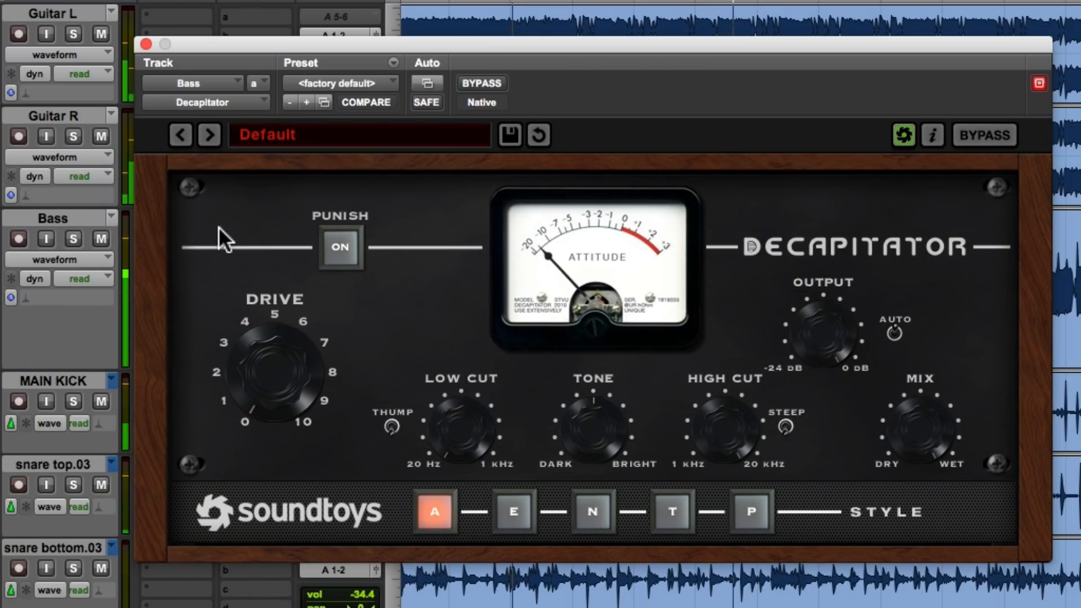
# In Decapitator on the Bass track in Pro Tools, raise Drive to about 3, solo the bass, and audition the Punish setting.
pyautogui.moveTo(276, 353); pyautogui.dragTo(269, 330)
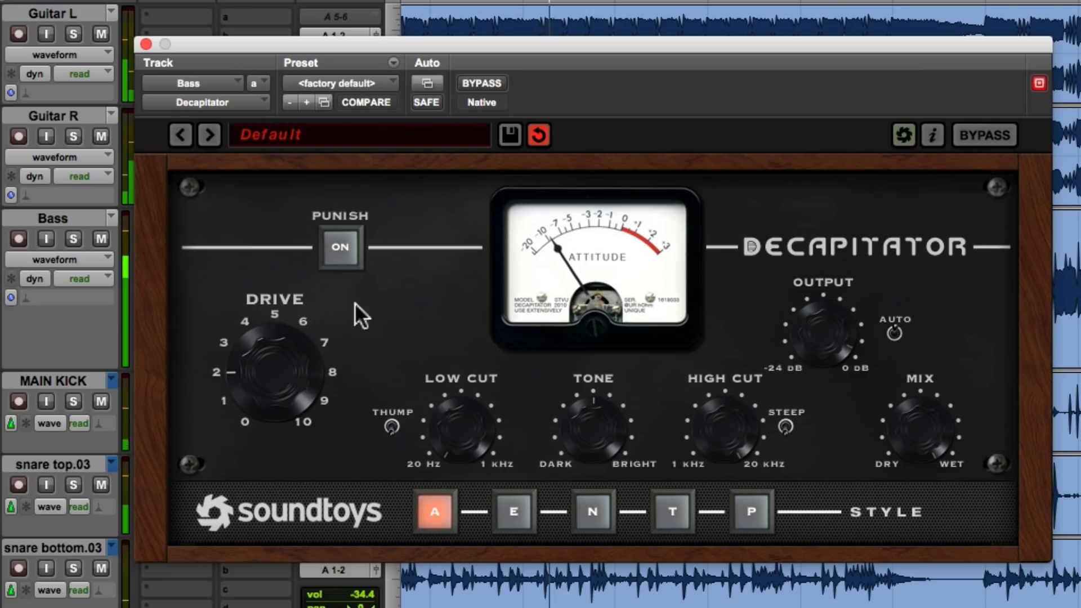
pyautogui.click(75, 239)
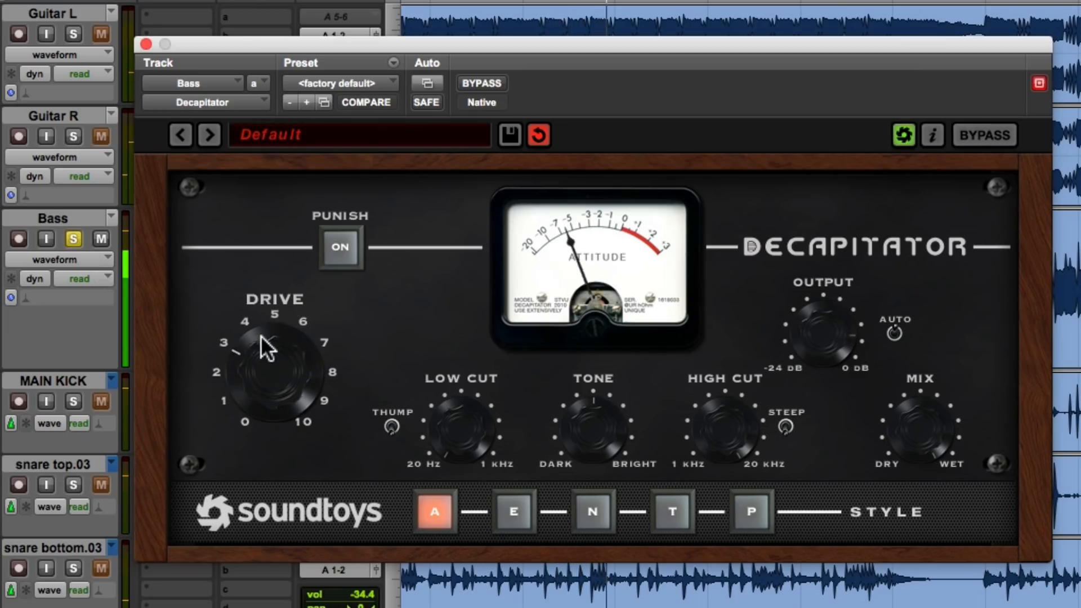
pyautogui.click(341, 248)
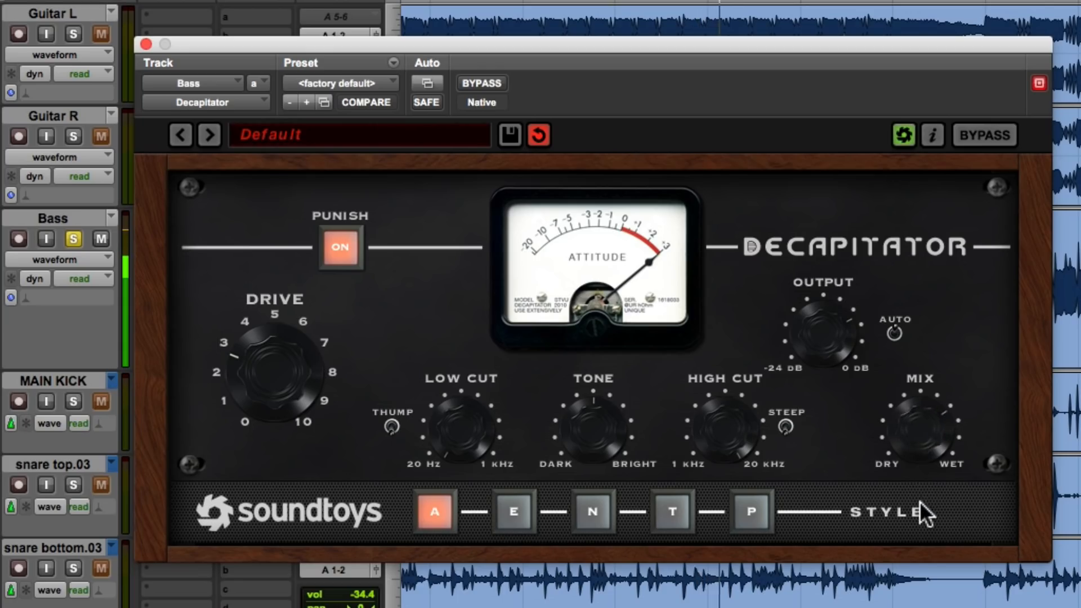
pyautogui.click(344, 250)
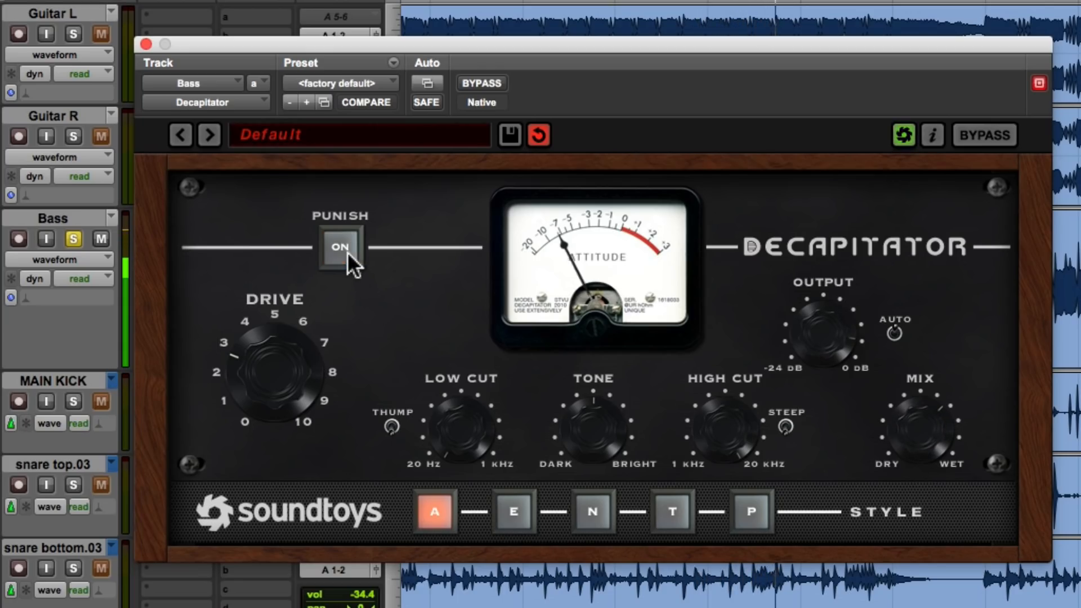
pyautogui.moveTo(599, 424); pyautogui.dragTo(608, 415)
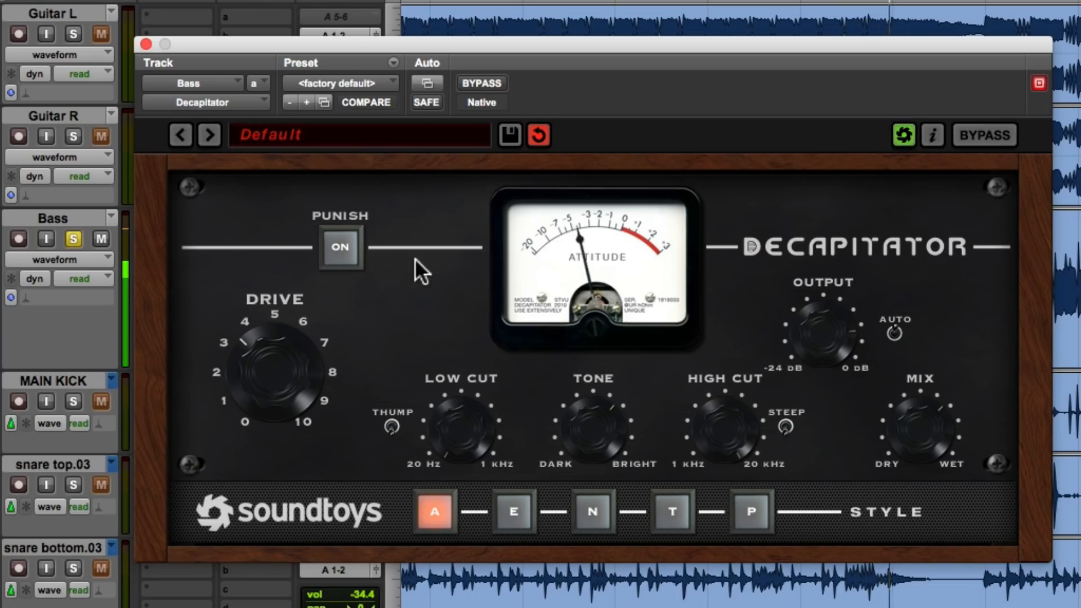
# Enable Punish with Drive reduced to just above 1, and compare the bass against Decapitator's bypass.
pyautogui.click(343, 247)
pyautogui.moveTo(279, 363); pyautogui.dragTo(293, 412)
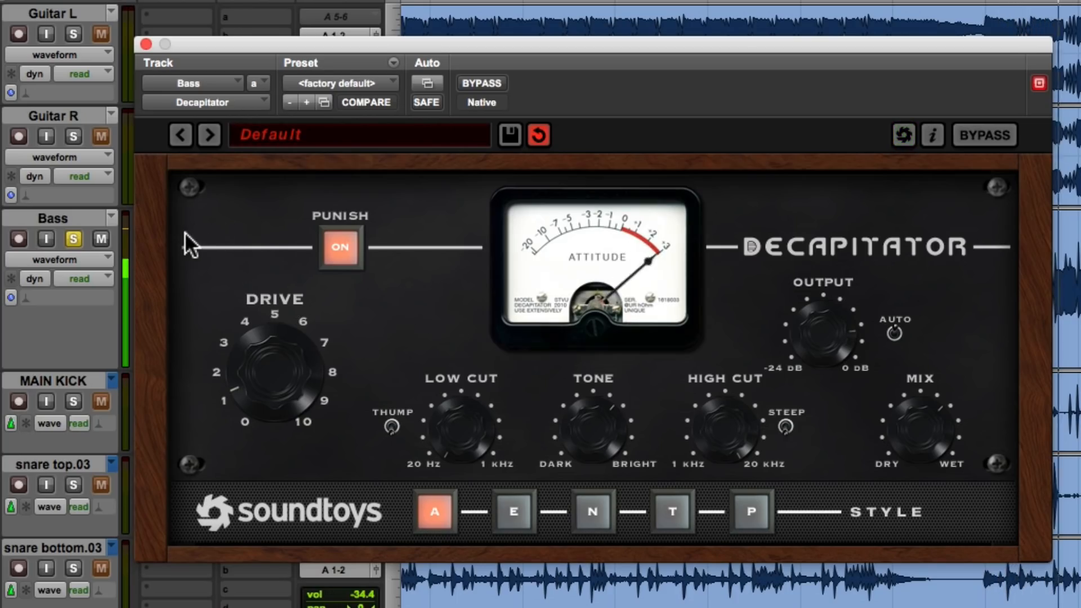
pyautogui.click(1001, 131)
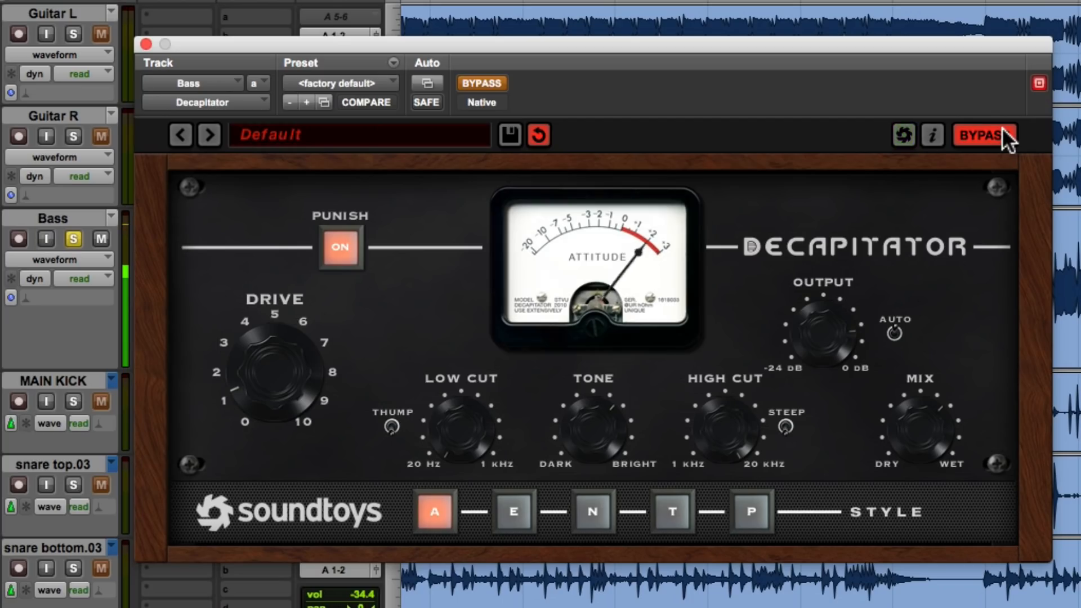
pyautogui.click(996, 135)
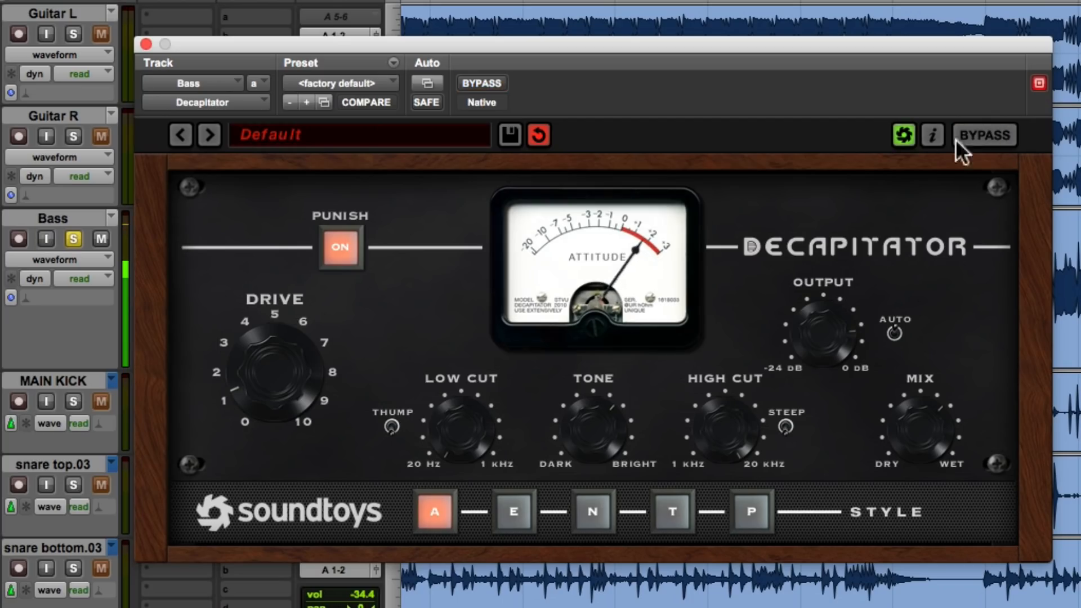
# Raise Drive to about 3 and audition the E, N, T and P saturation styles, settling on T.
pyautogui.moveTo(275, 331); pyautogui.dragTo(271, 319)
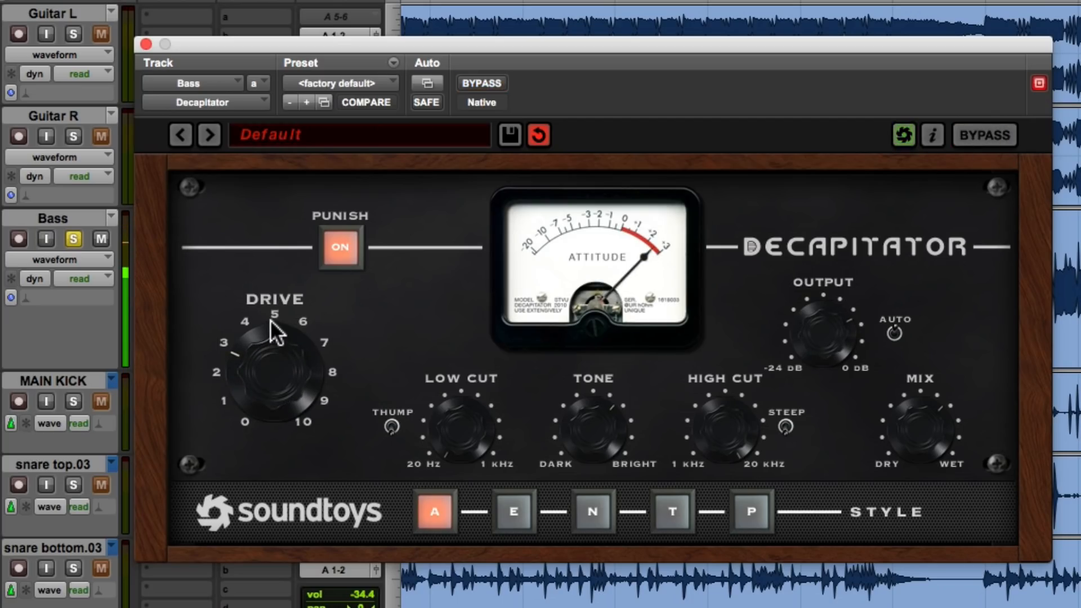
pyautogui.click(521, 516)
pyautogui.click(580, 512)
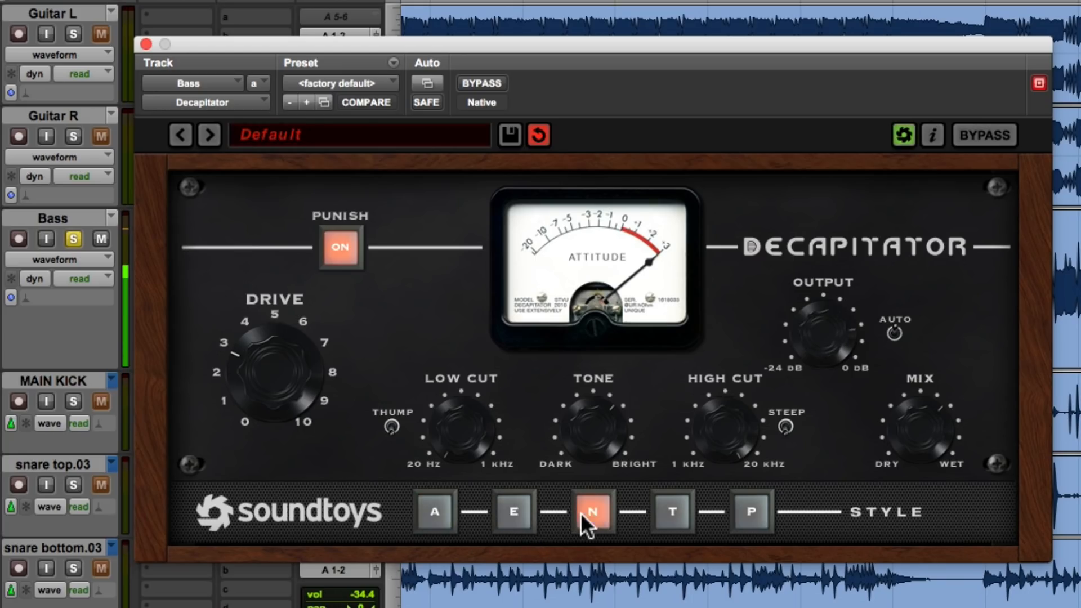
pyautogui.click(667, 513)
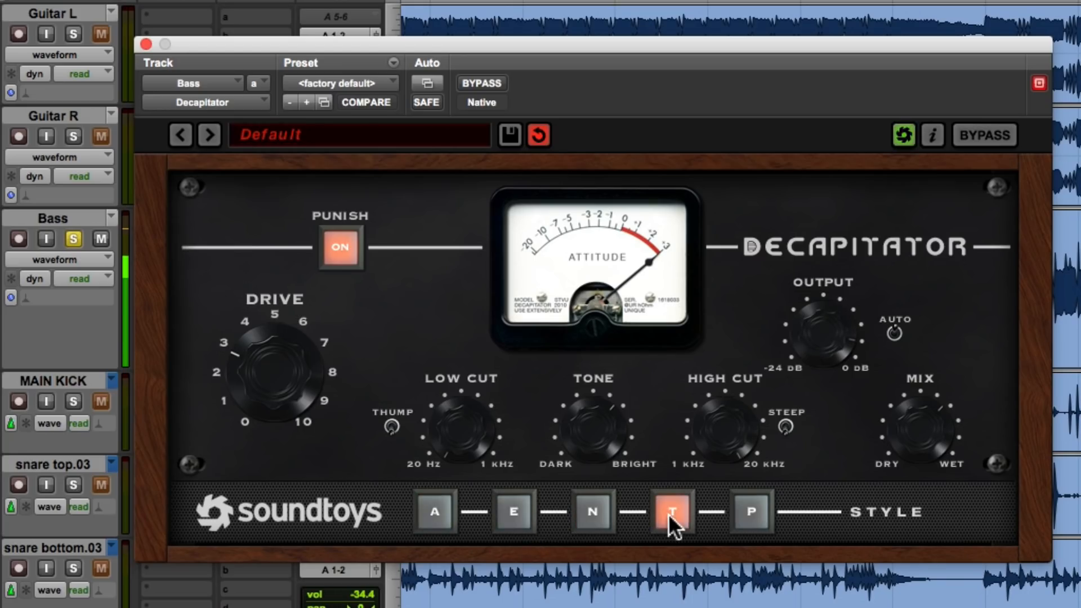
pyautogui.click(745, 511)
pyautogui.click(668, 511)
# Take the bass out of solo and ease Drive back to just above 2 in the full mix.
pyautogui.click(73, 236)
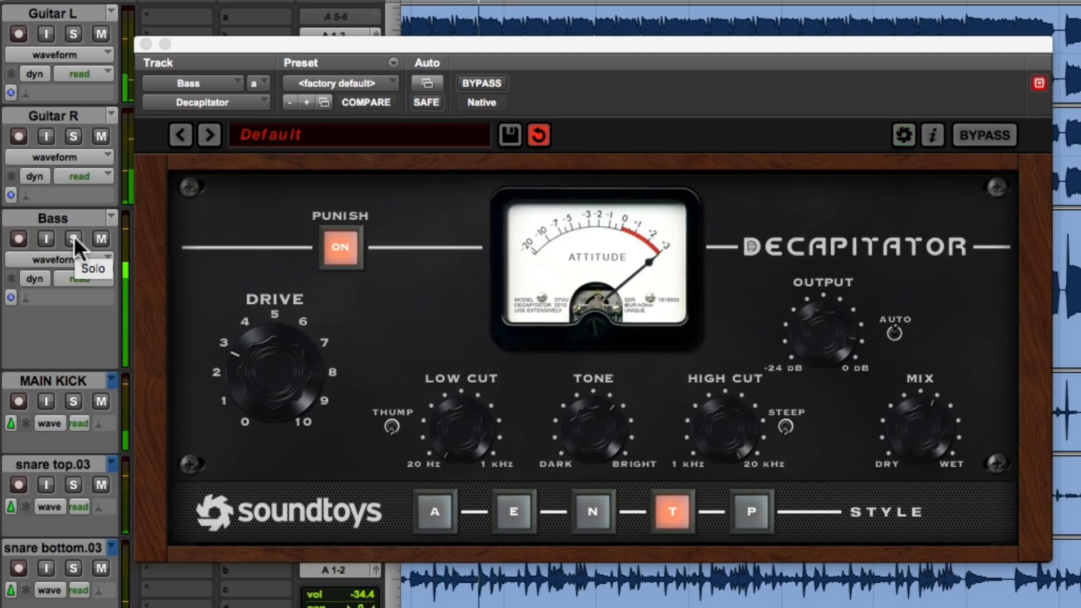
pyautogui.moveTo(285, 383); pyautogui.dragTo(285, 390)
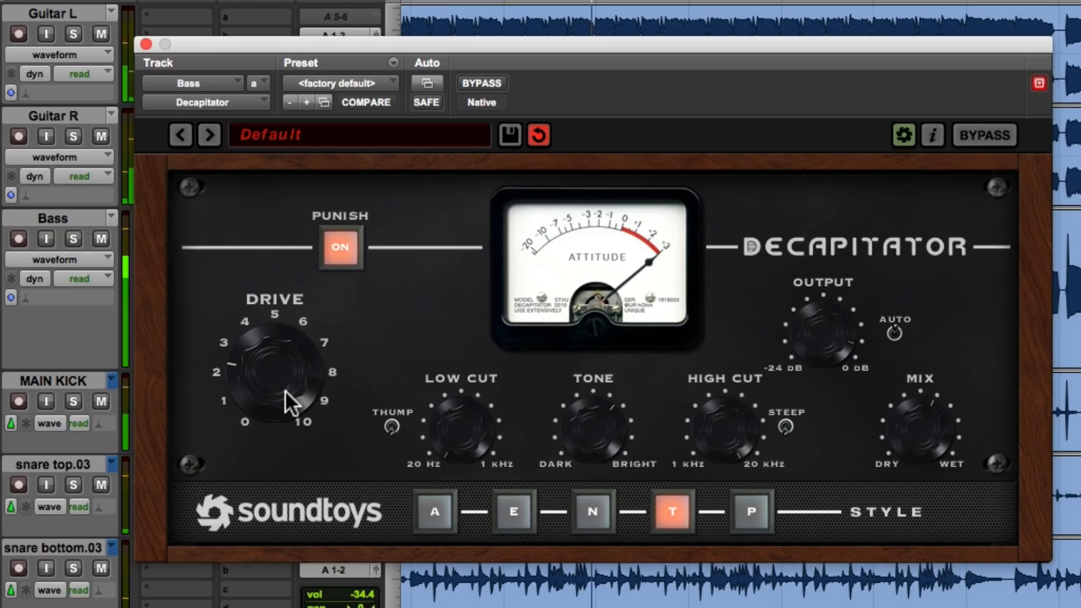